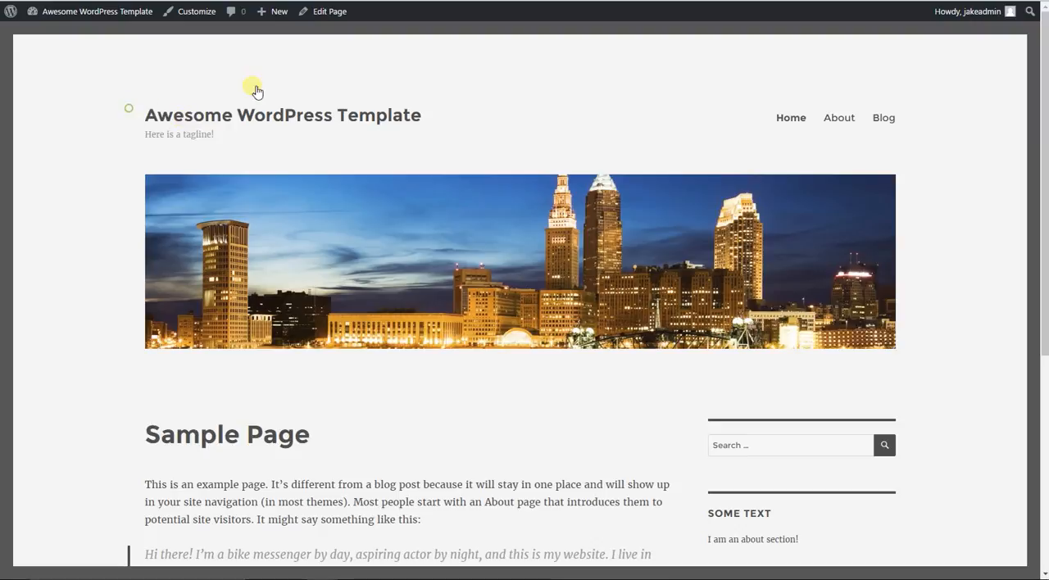
- Open the theme customizer from the site's admin dashboard
scroll(265, 209, down, 3)
scroll(264, 234, up, 3)
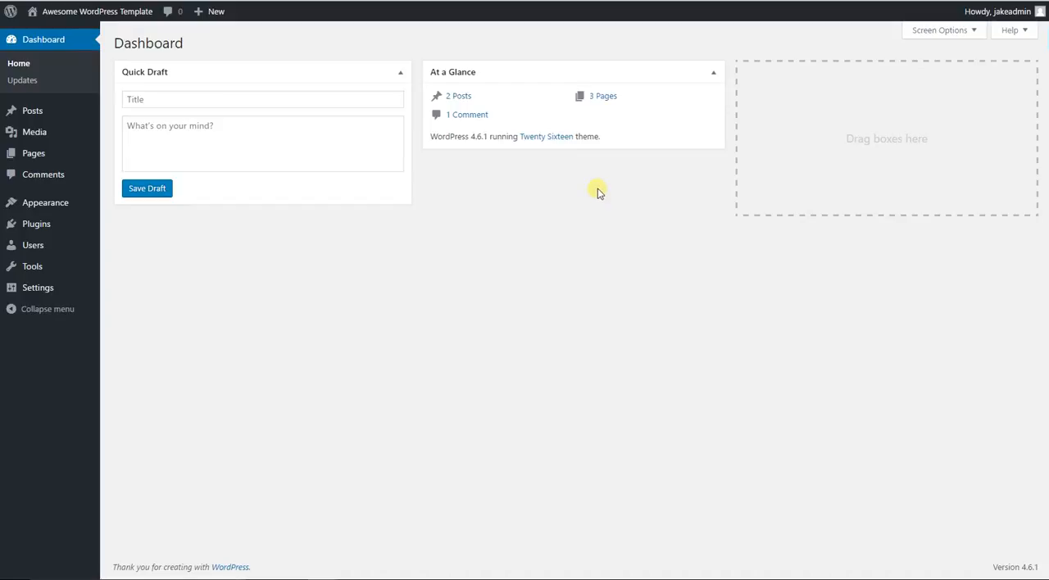
mouse_move(57, 202)
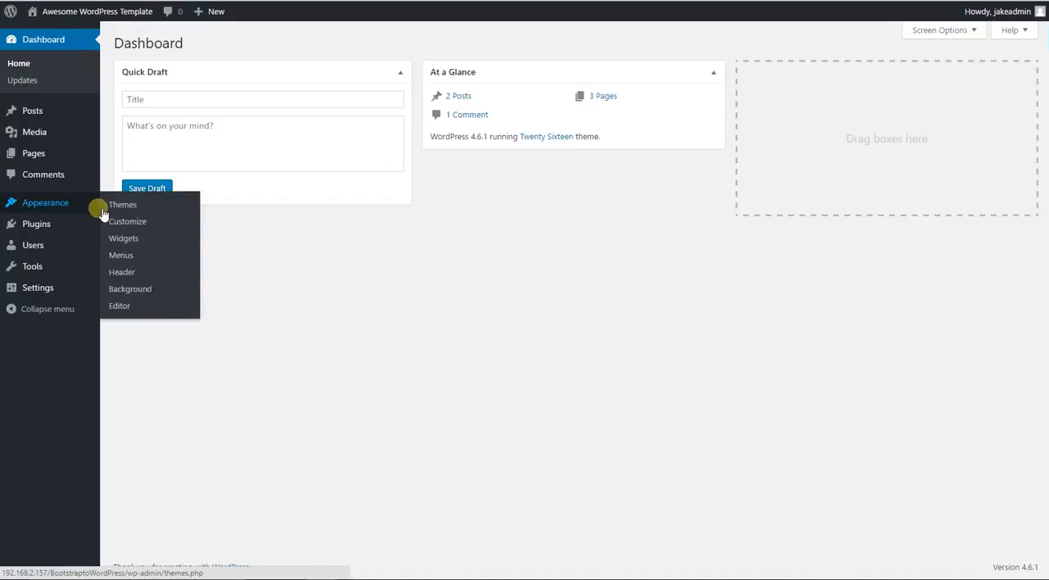
click(127, 227)
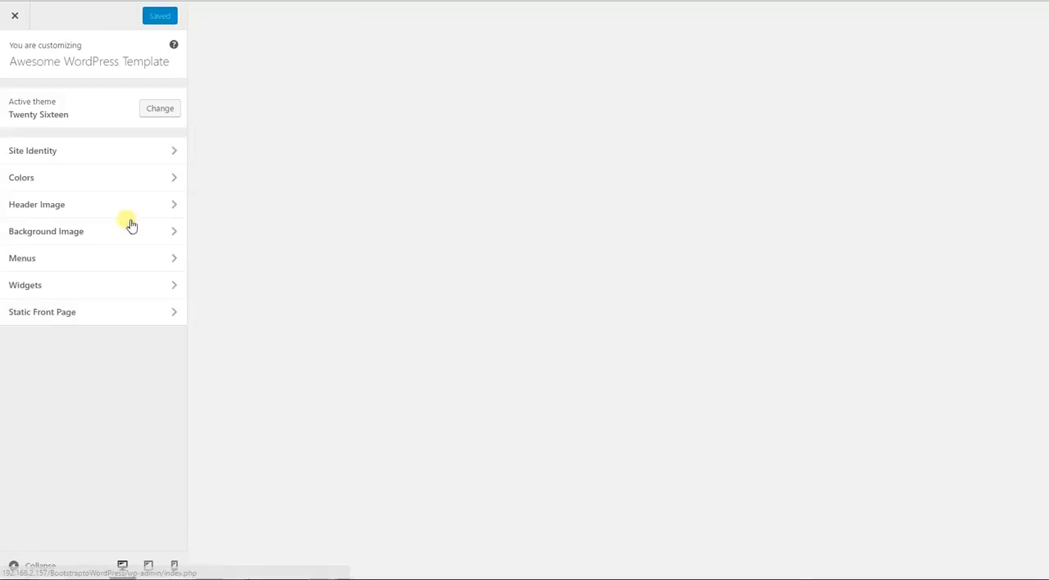
- Review the site title and tagline fields in the Site Identity settings, then return to the customizer overview
click(151, 159)
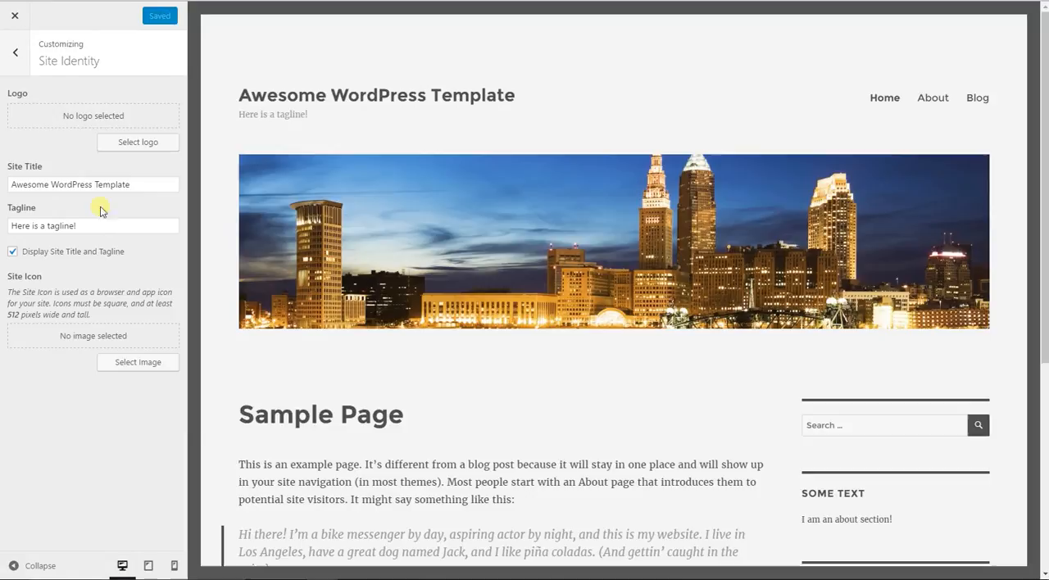
drag(125, 183, 63, 206)
click(61, 205)
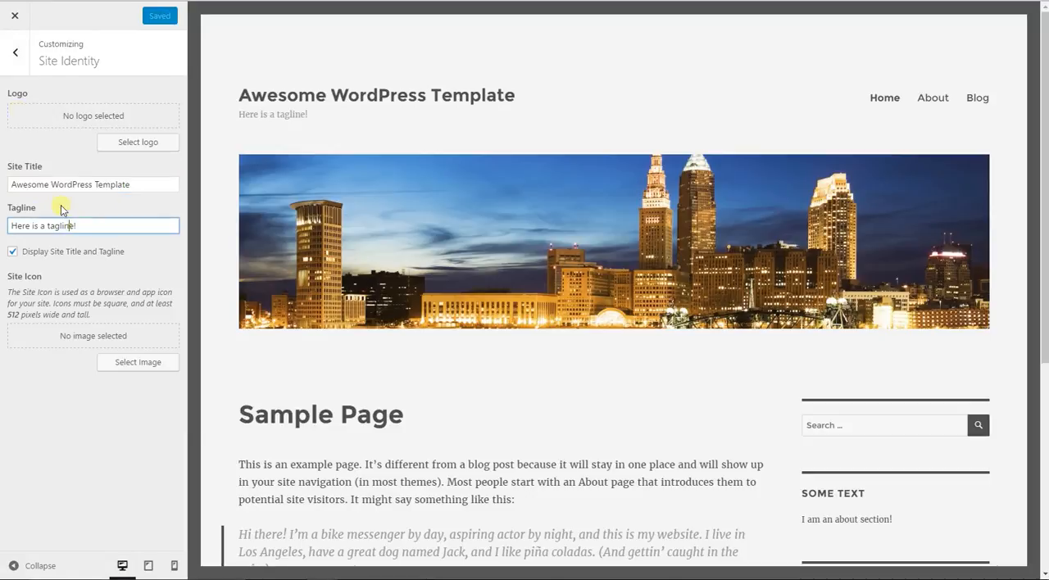
click(10, 50)
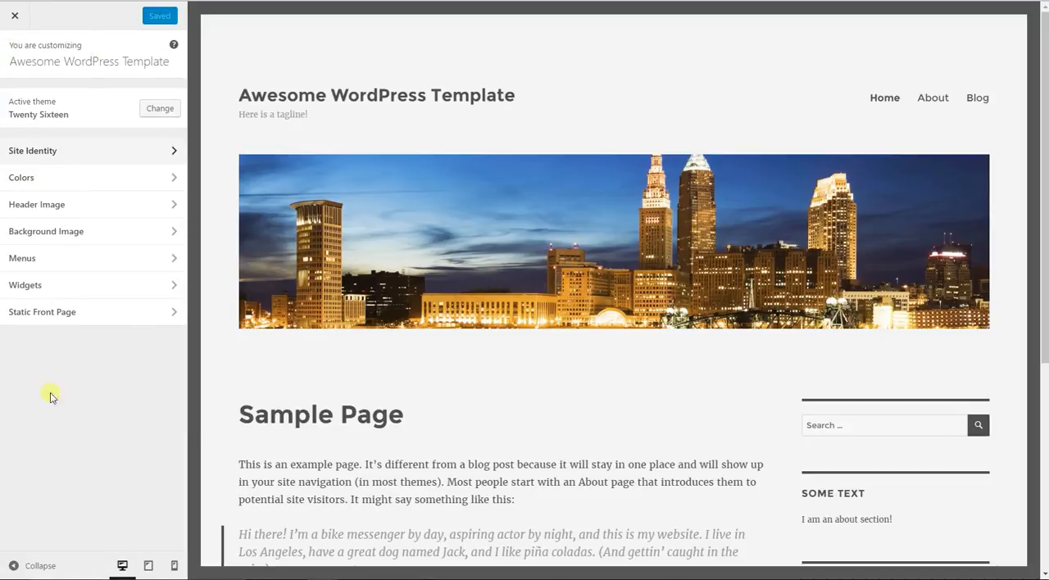
- In the Colors settings, set the site's background color to #212121
click(33, 185)
scroll(581, 113, down, 5)
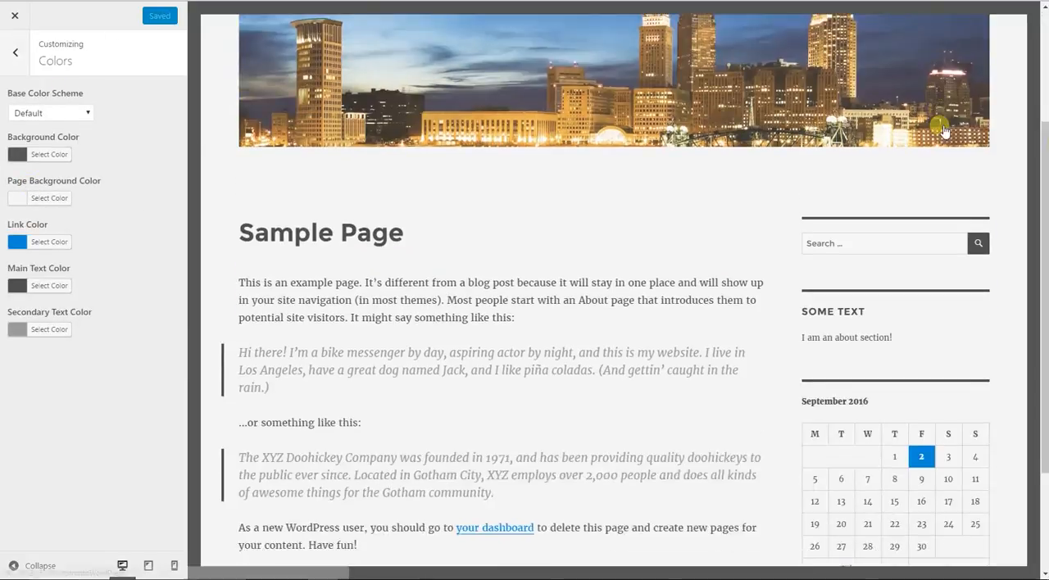
scroll(918, 145, up, 5)
scroll(897, 164, down, 2)
scroll(642, 352, up, 2)
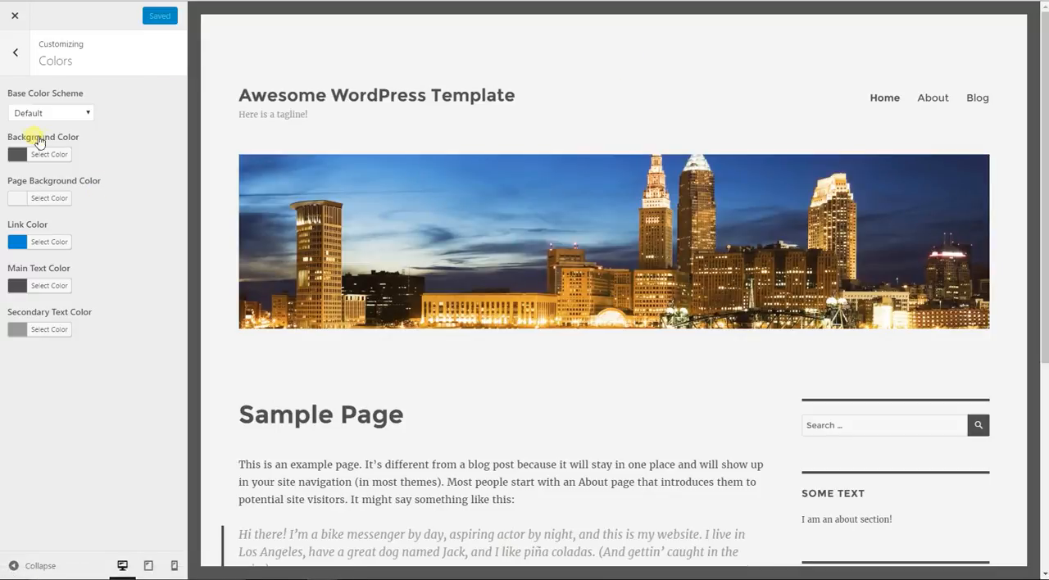
scroll(586, 418, down, 4)
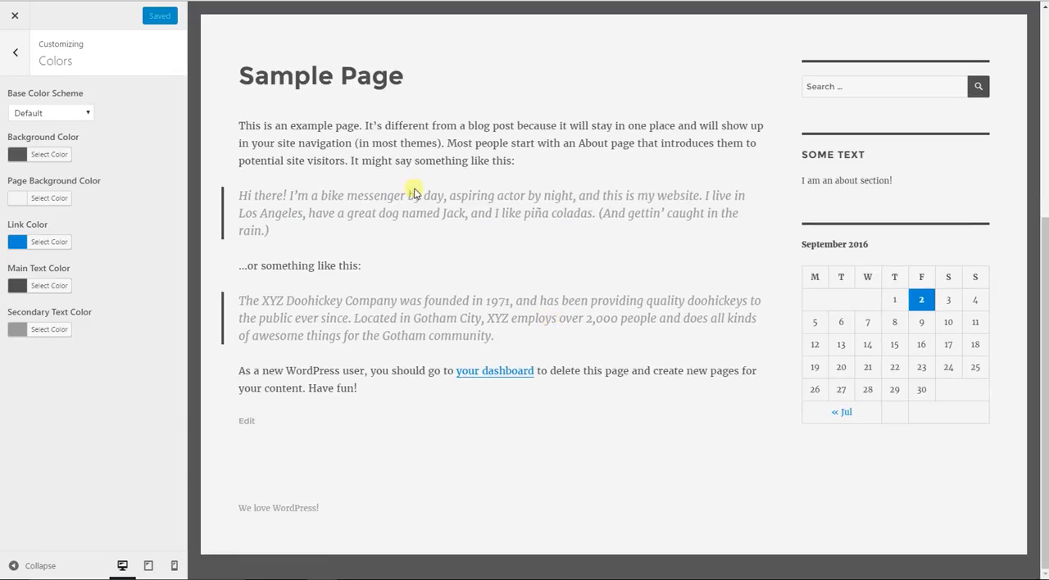
scroll(581, 328, up, 4)
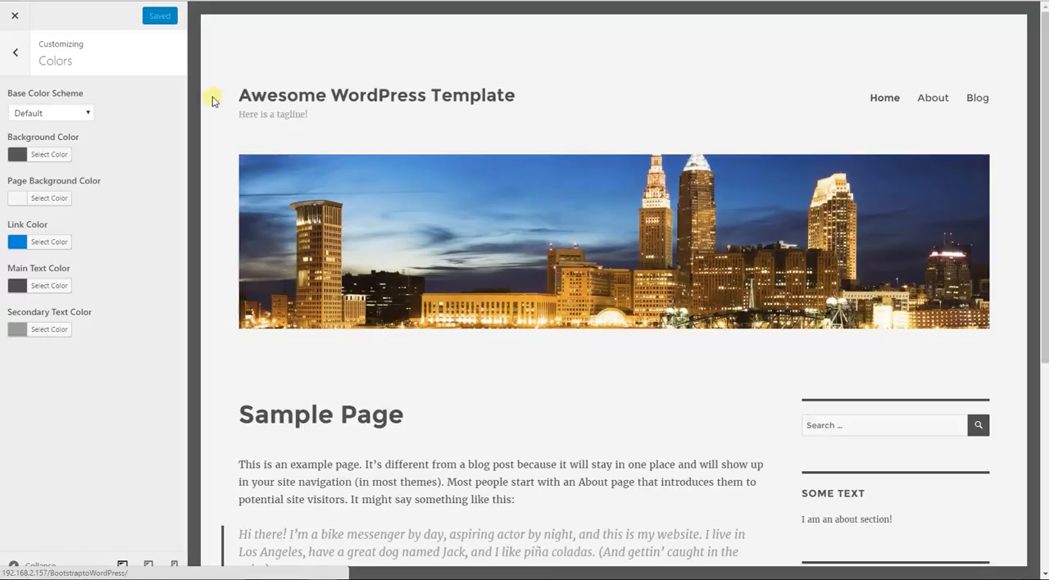
click(36, 161)
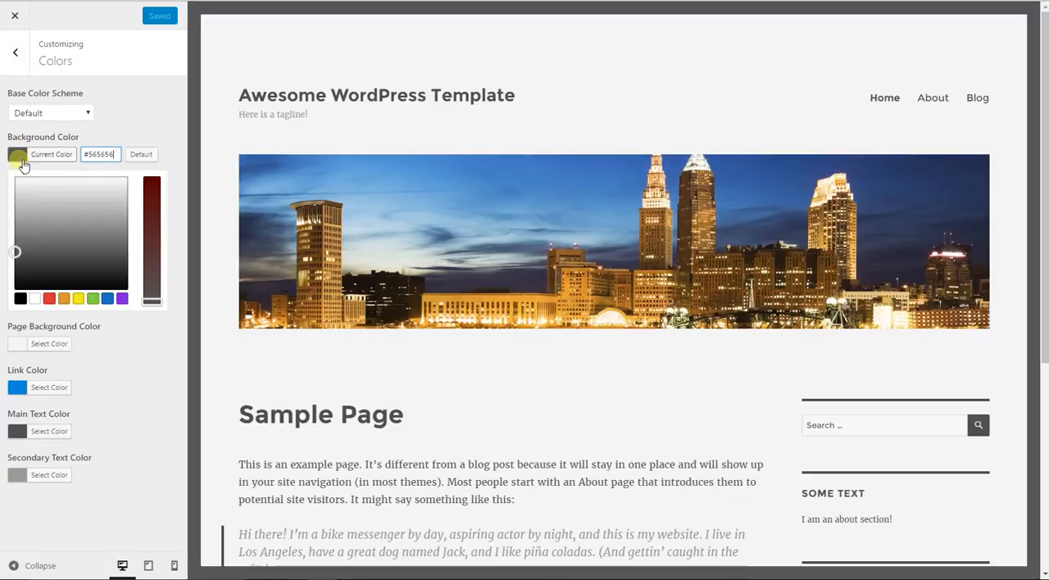
drag(16, 251, 15, 274)
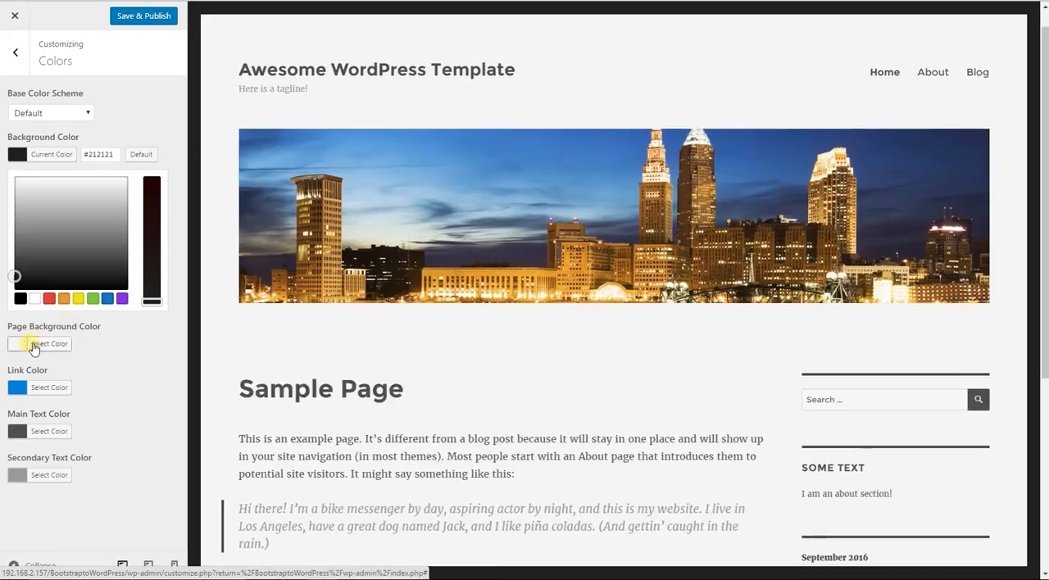
- Set the page background color to #fcfcfc and check the result down the previewed page
click(33, 343)
drag(17, 226, 22, 228)
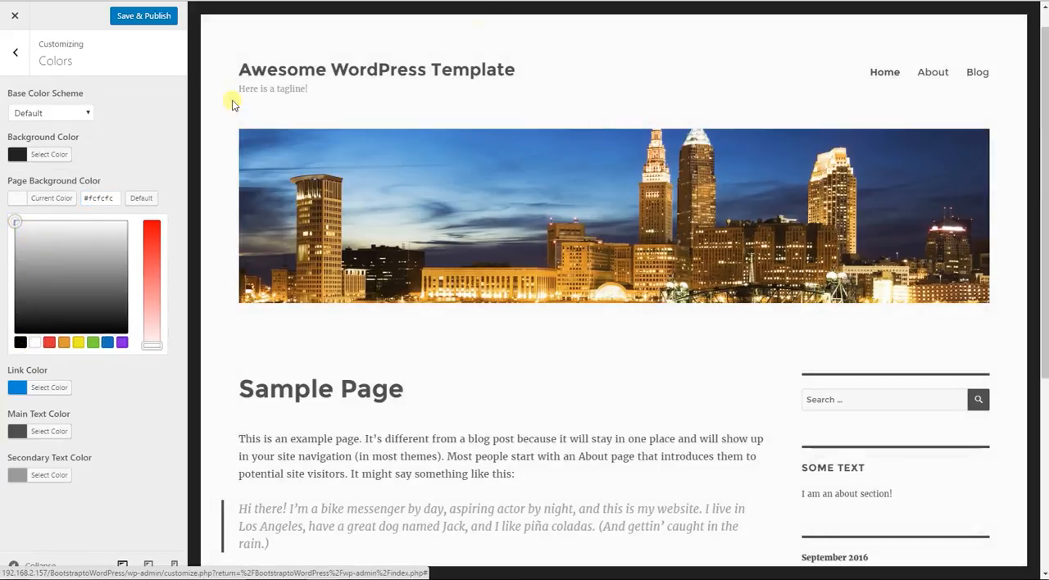
scroll(574, 159, down, 4)
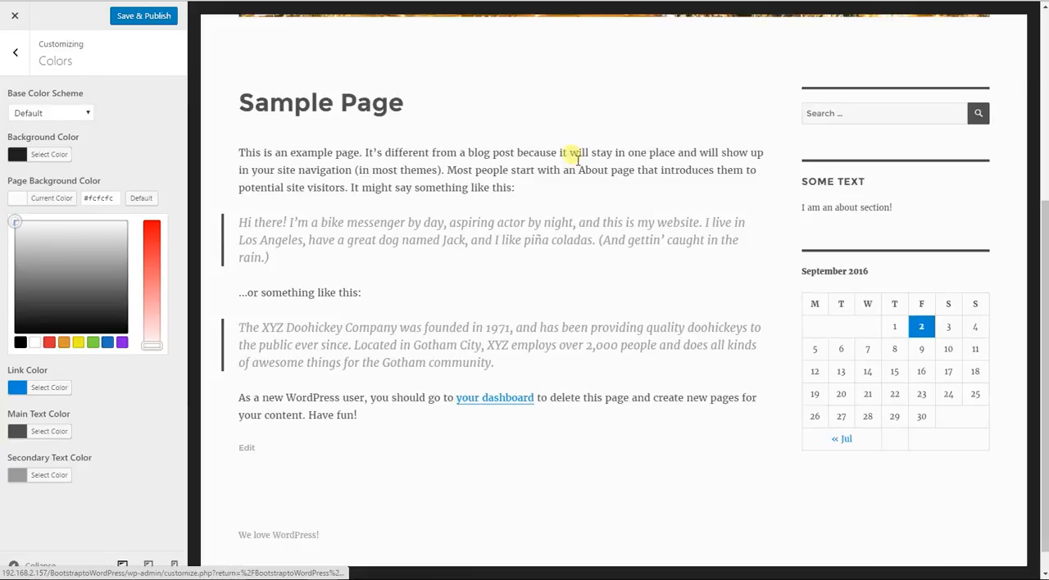
scroll(574, 148, up, 4)
scroll(679, 176, down, 3)
scroll(663, 221, up, 3)
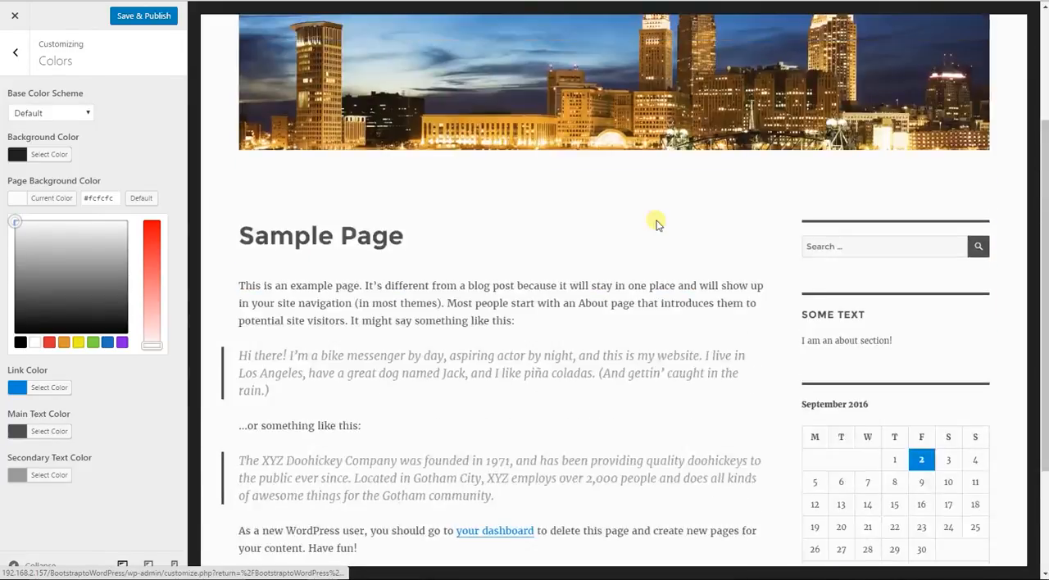
scroll(636, 229, down, 1)
scroll(363, 188, up, 1)
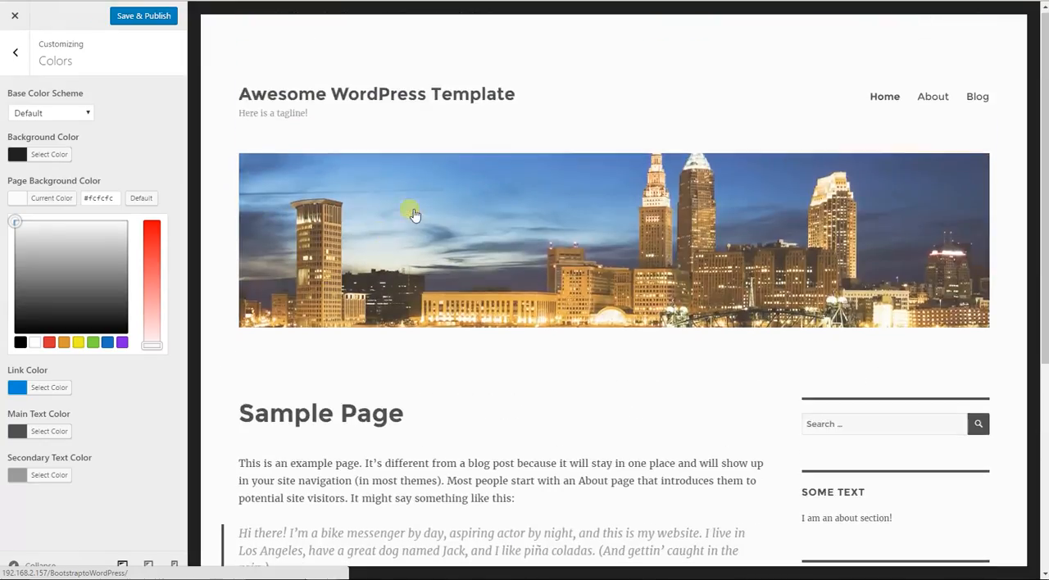
scroll(309, 384, down, 4)
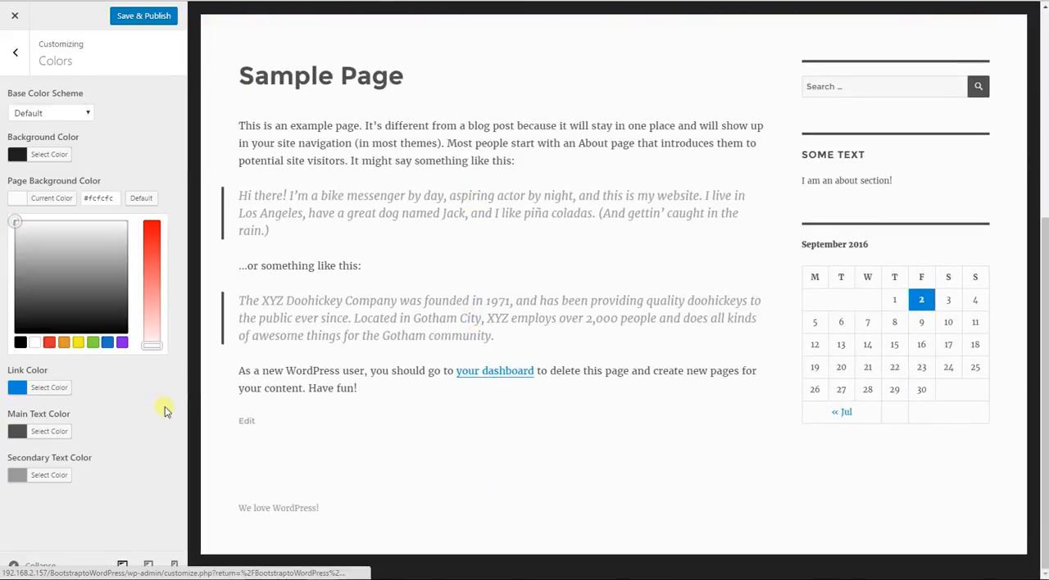
- Set the link color to #0067ce and change the main text color to a darker gray
click(39, 387)
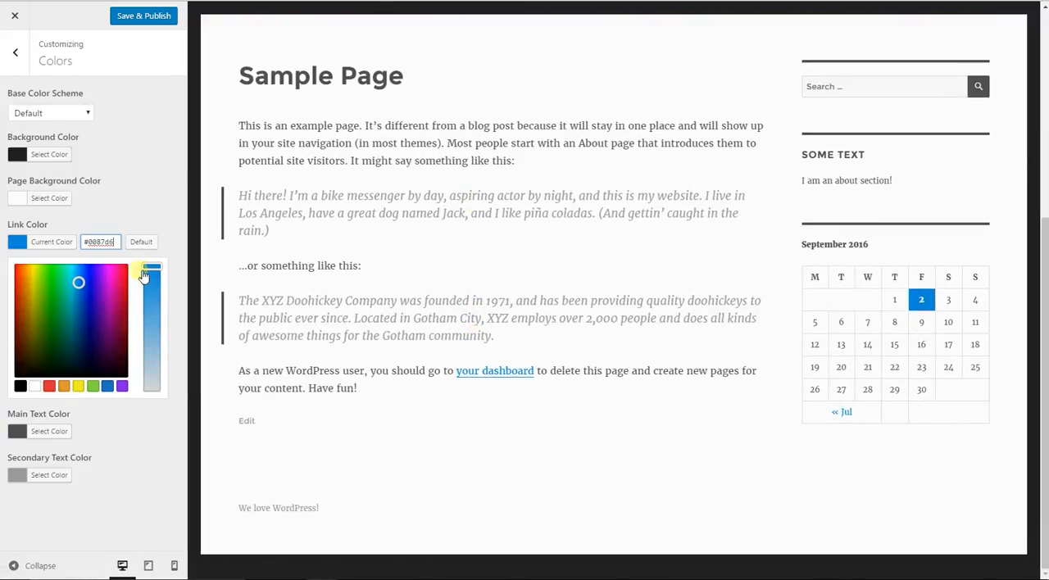
click(82, 285)
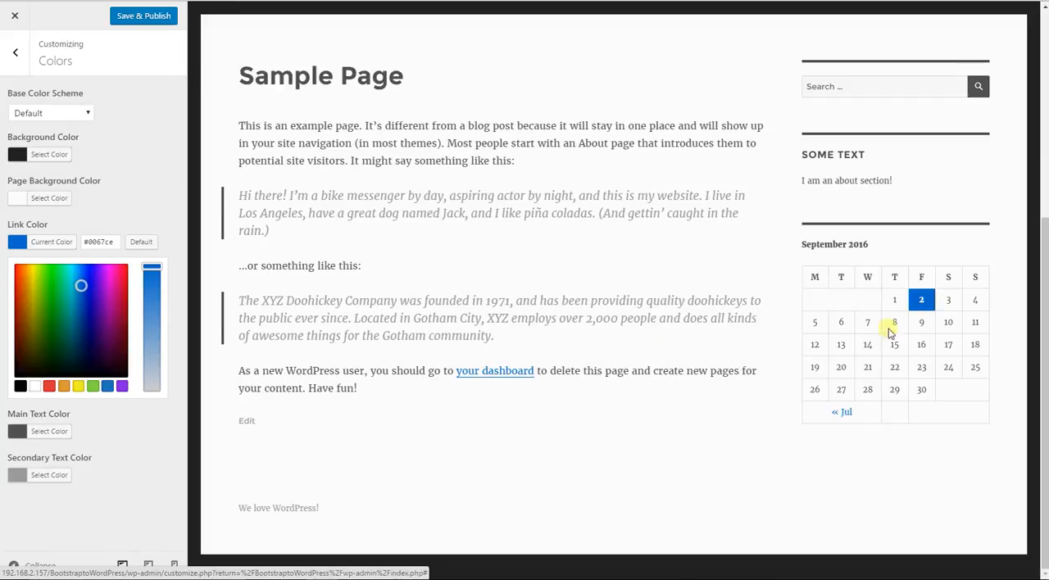
click(56, 433)
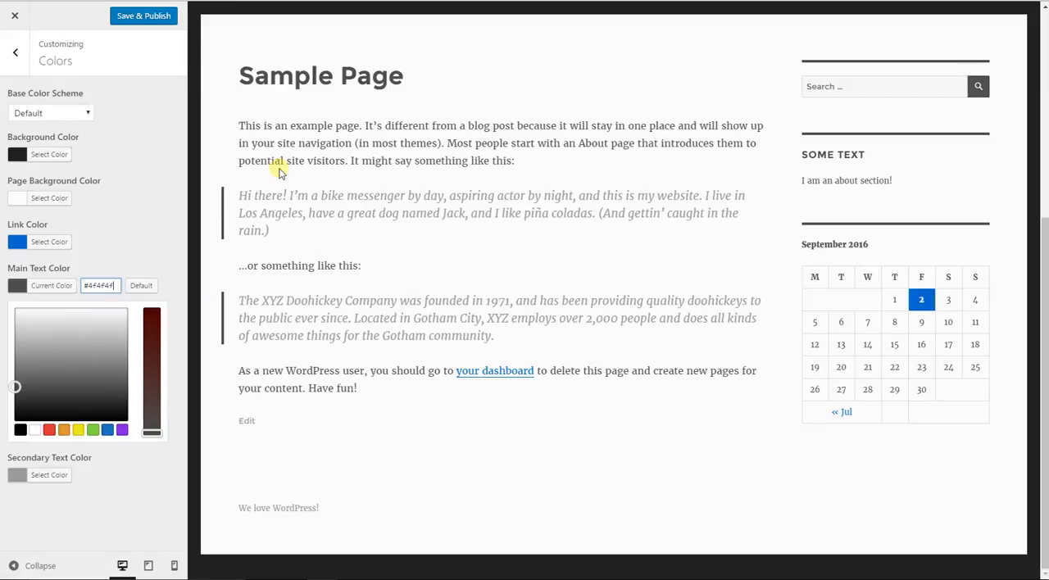
drag(287, 144, 313, 146)
click(310, 168)
drag(16, 392, 12, 399)
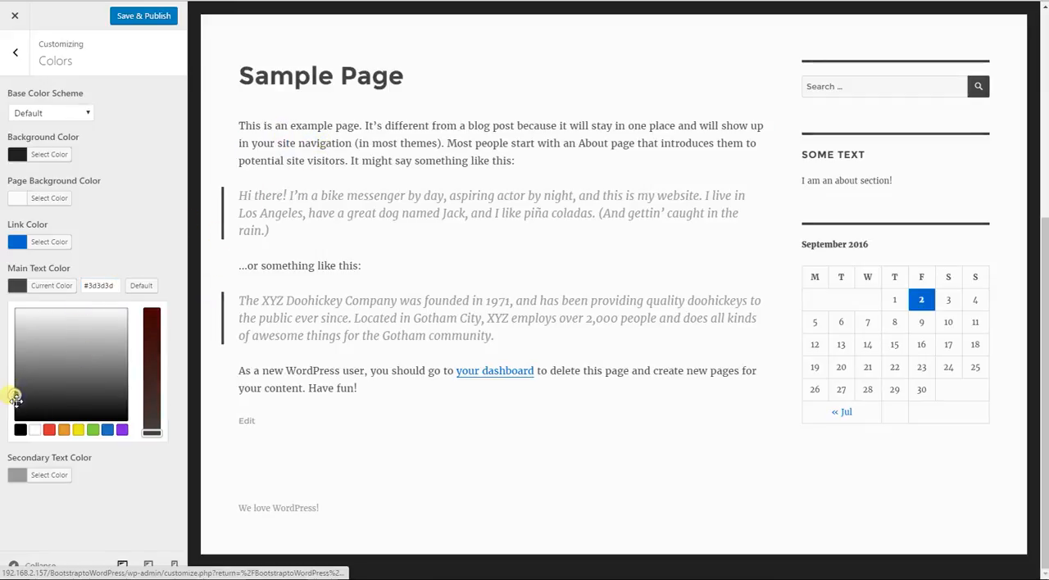
- Set the secondary text color to #7c7c7c and leave the Colors settings
click(37, 475)
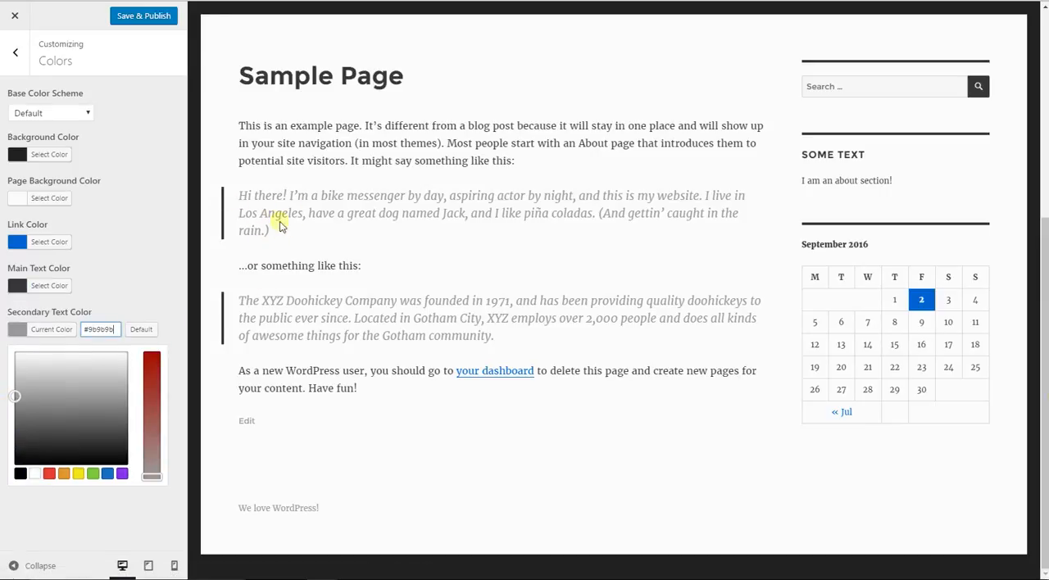
drag(14, 397, 14, 407)
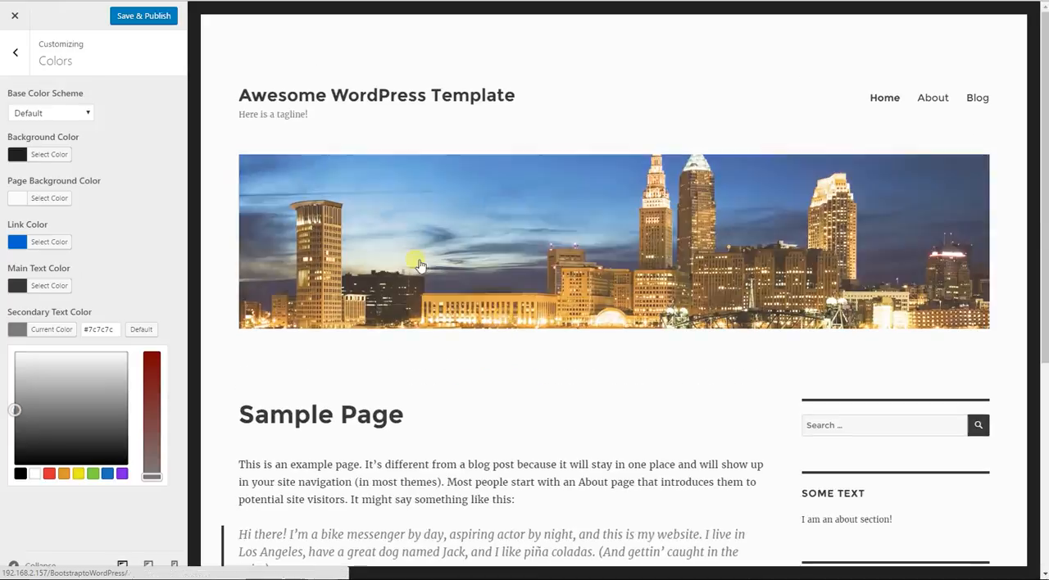
click(13, 54)
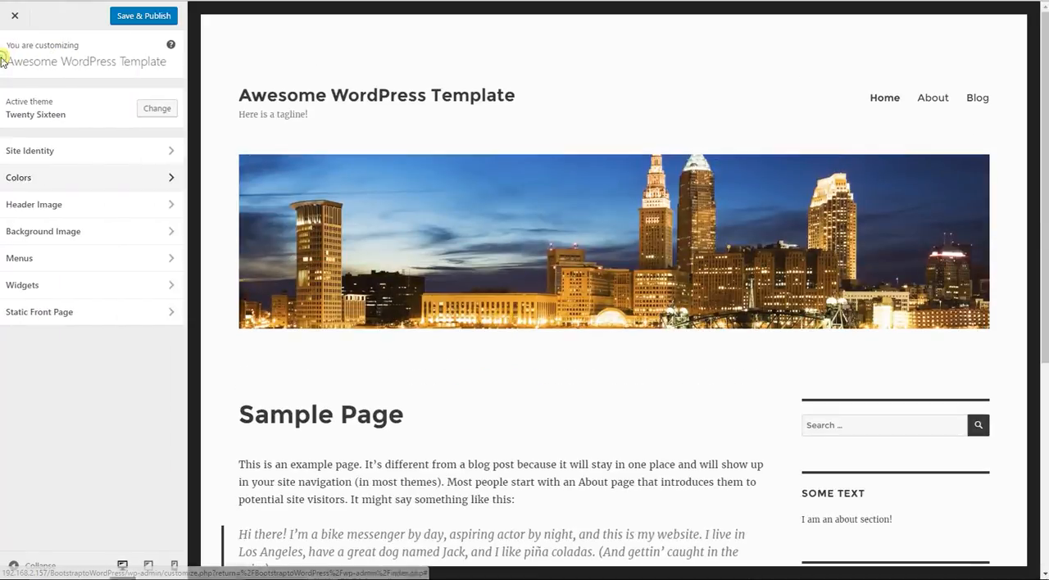
- Open the Header Image settings and hide the current header image
click(127, 202)
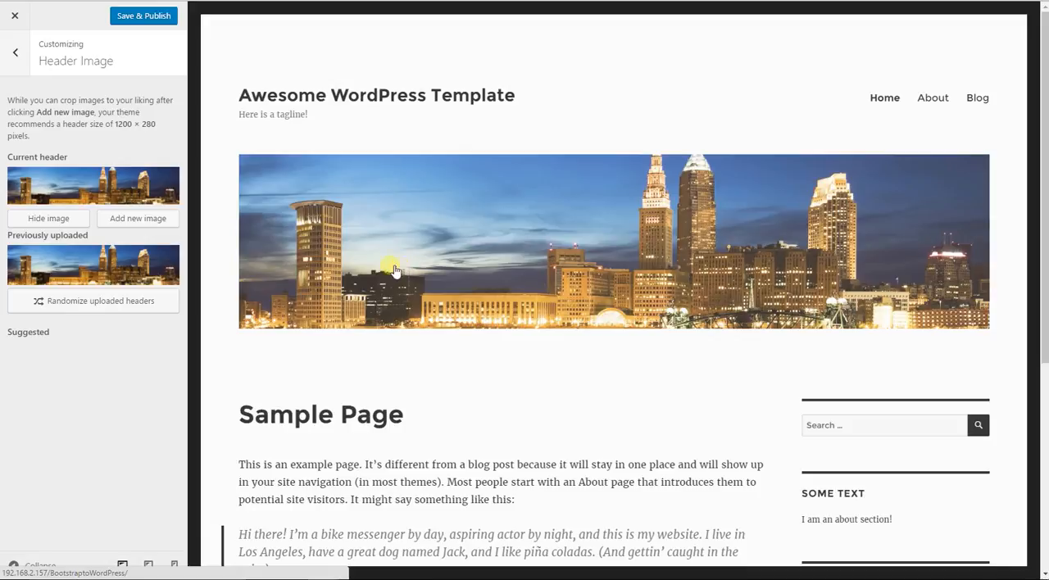
click(51, 218)
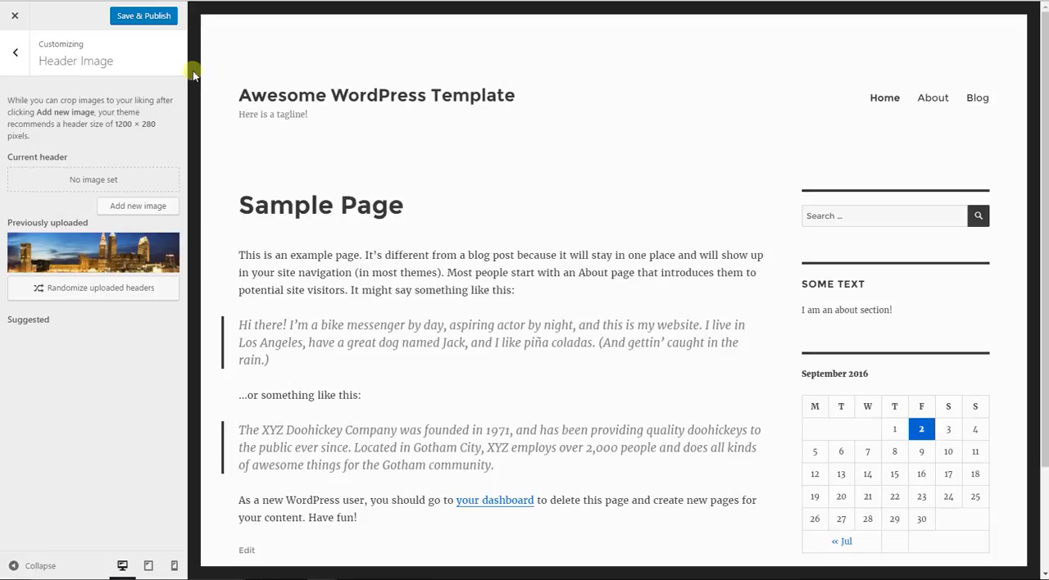
- Set cropped-shutterstock_186886169.jpg from the media library as the new header image and leave the Header Image settings
click(160, 208)
click(496, 278)
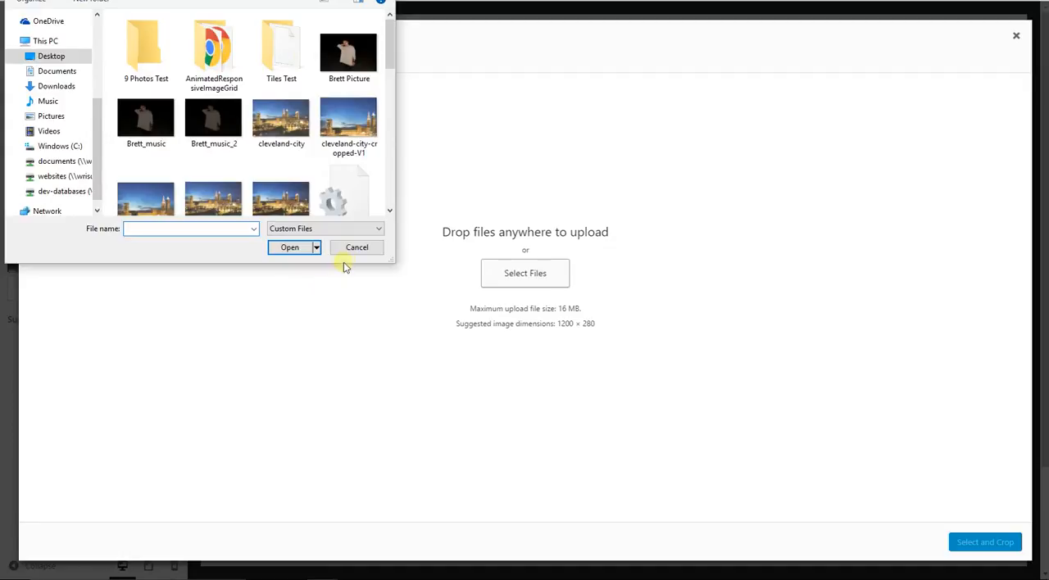
click(355, 248)
click(127, 69)
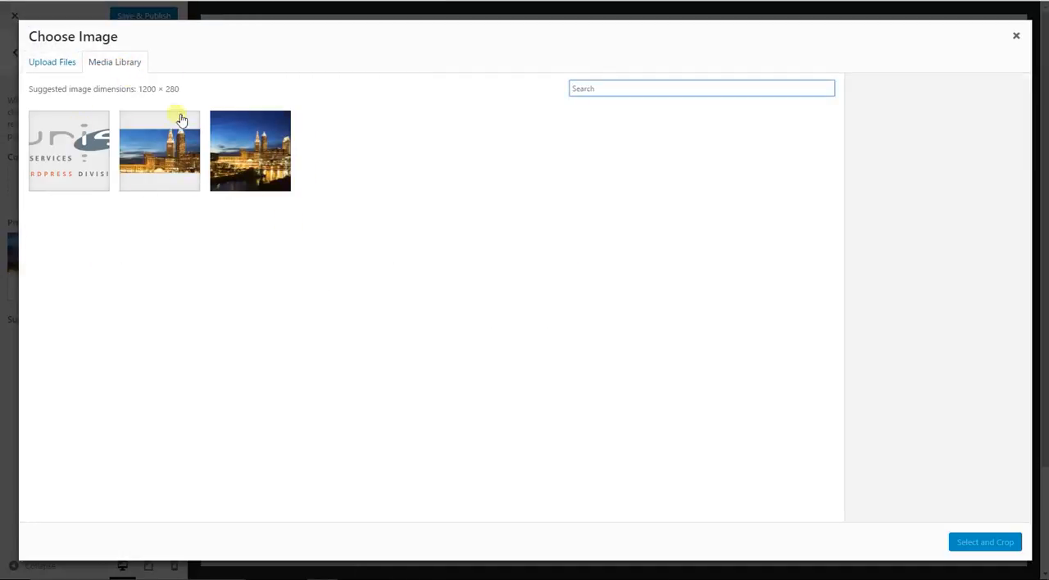
click(154, 157)
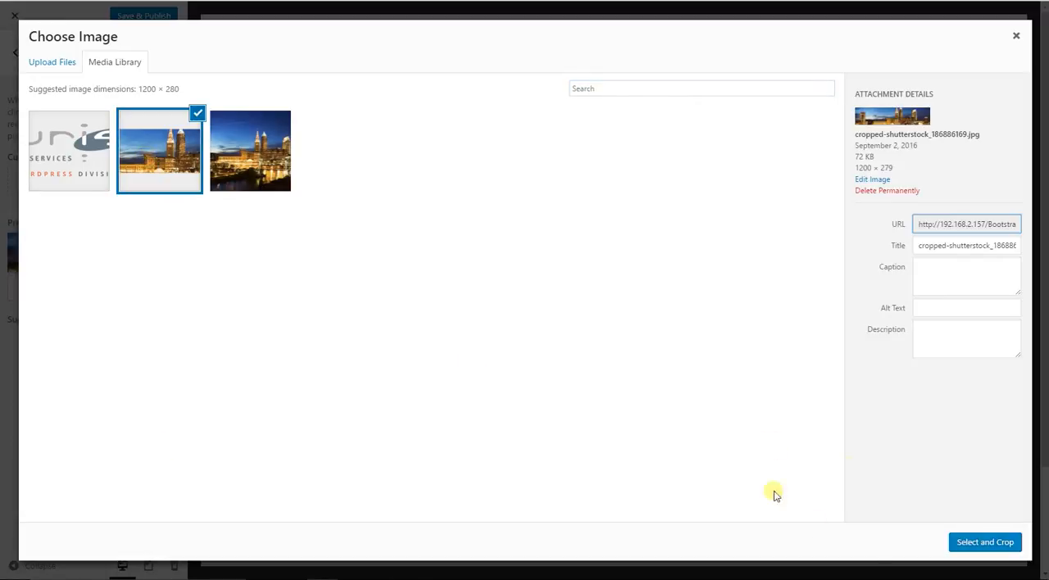
click(993, 547)
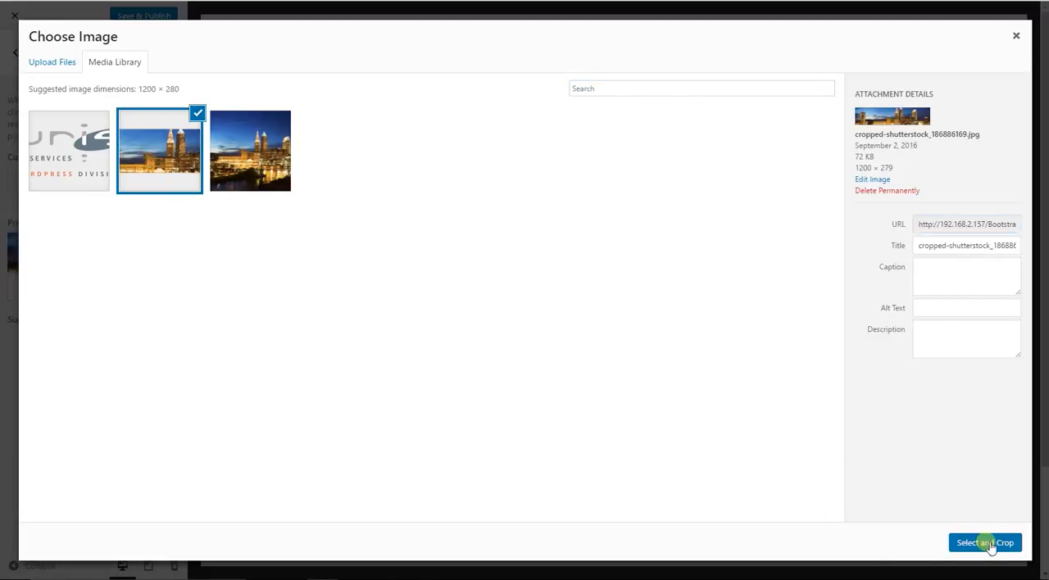
click(906, 544)
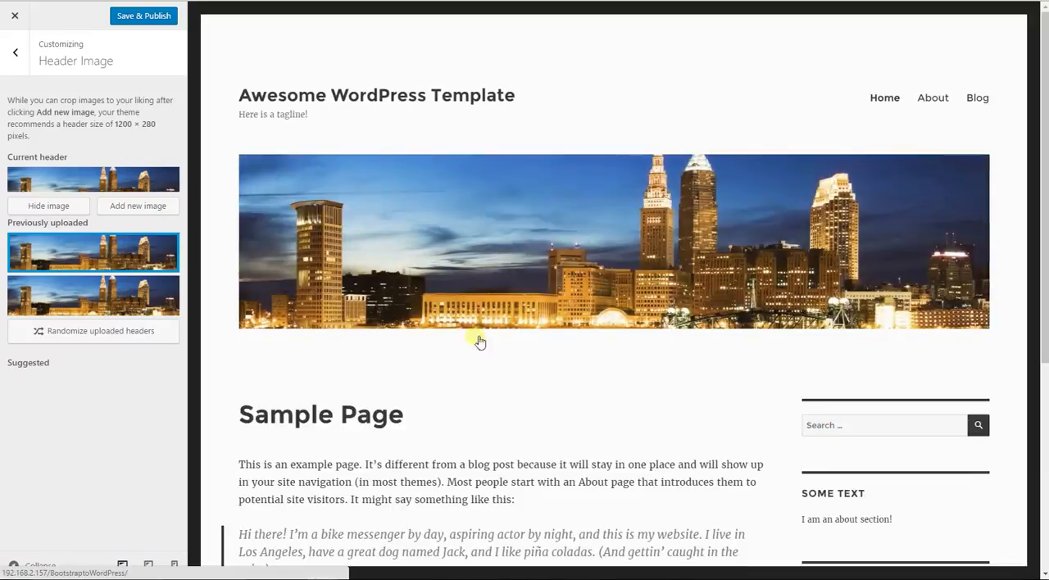
scroll(597, 295, down, 3)
scroll(597, 295, up, 3)
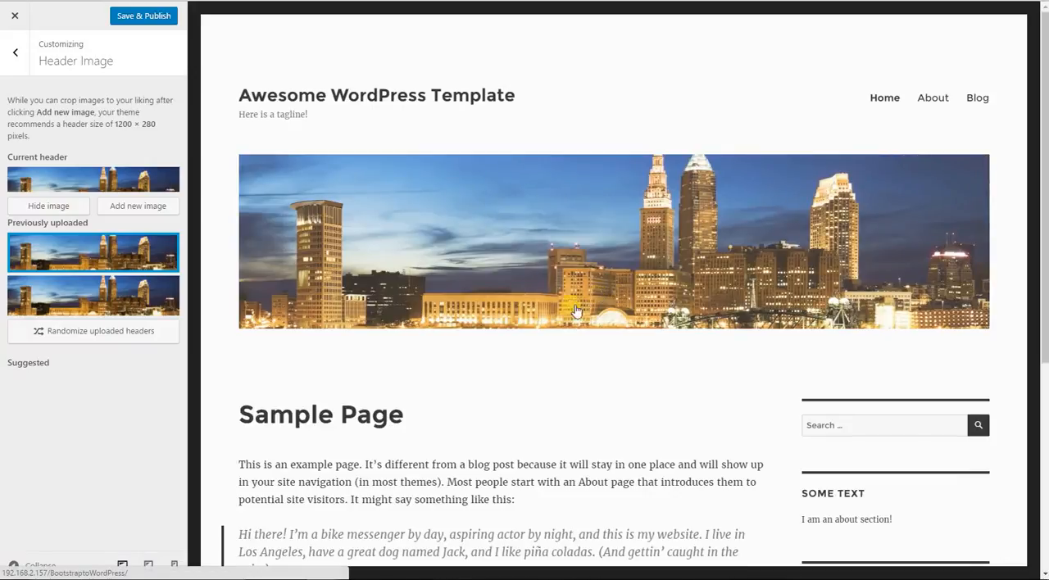
click(14, 63)
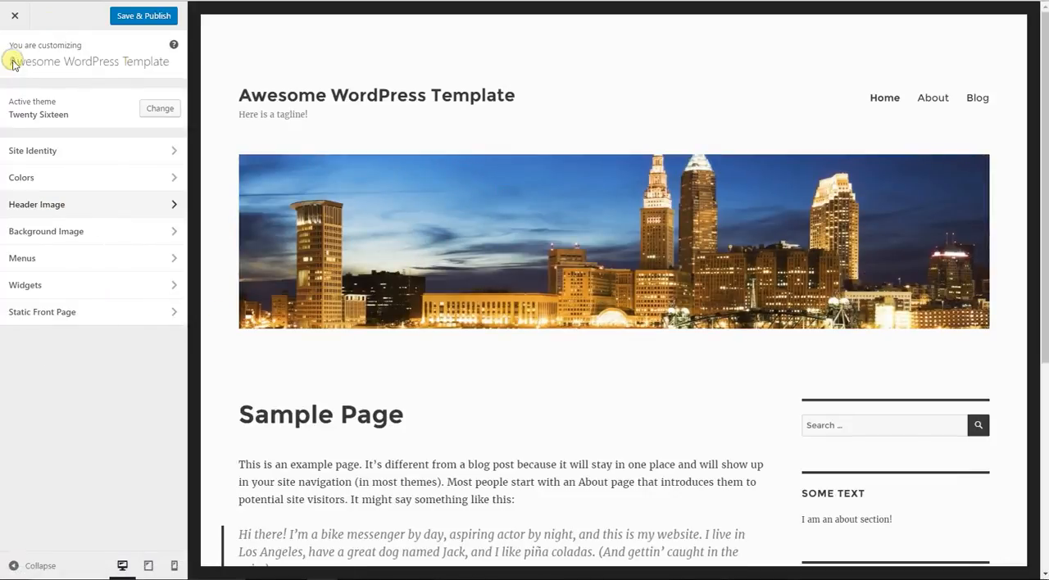
- Set shutterstock_186886169.jpg from the media library as the background image and leave the Background Image settings
click(116, 237)
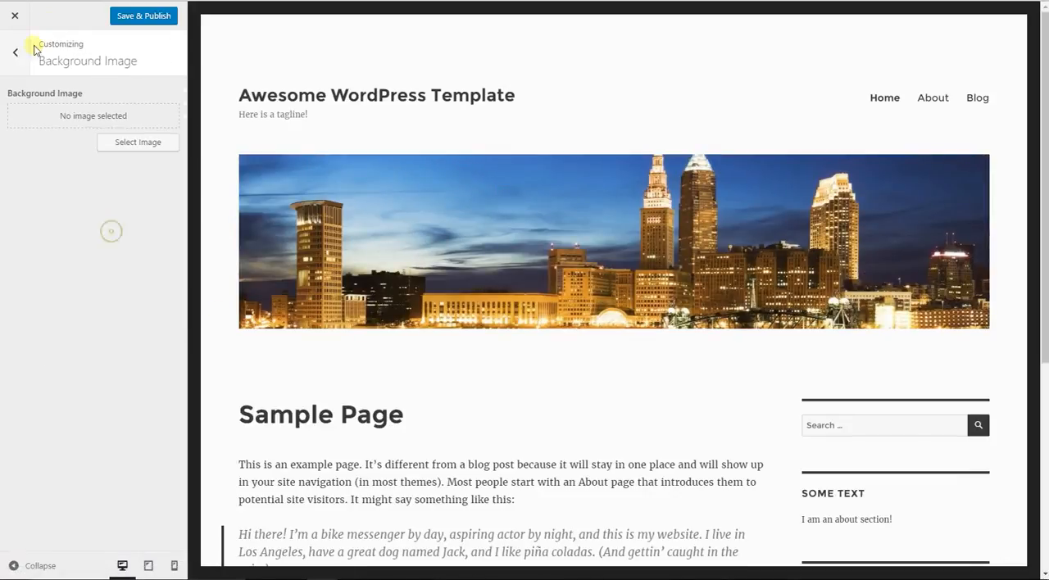
scroll(499, 210, down, 5)
scroll(536, 229, up, 5)
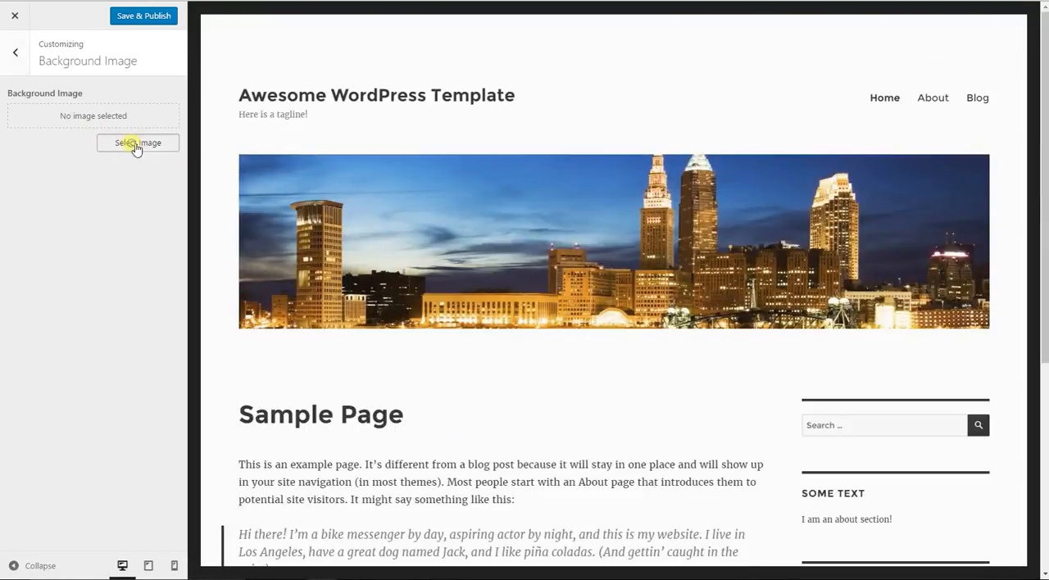
click(136, 144)
click(238, 168)
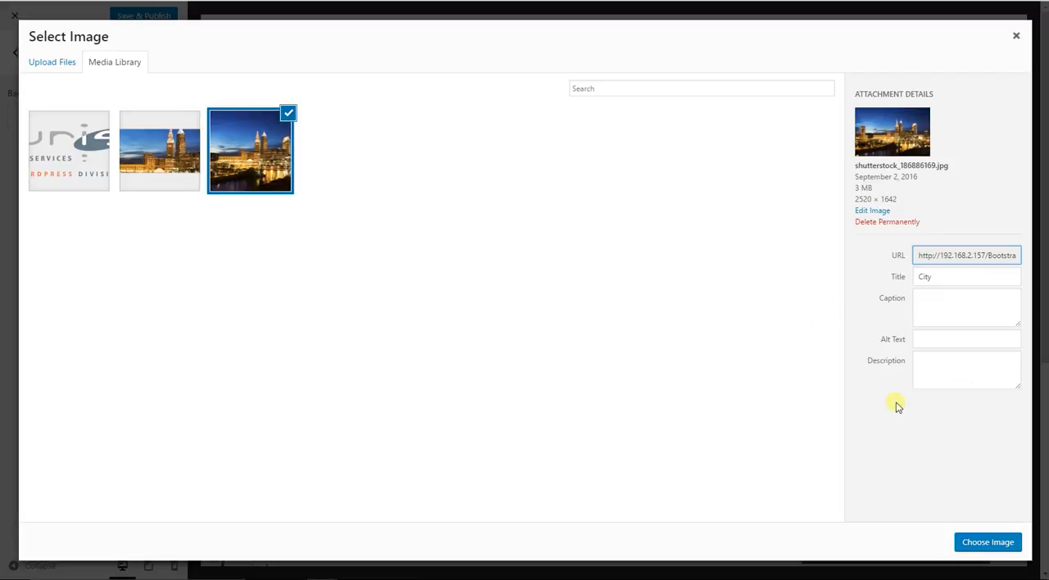
click(989, 541)
scroll(819, 443, down, 4)
scroll(691, 390, up, 1)
scroll(691, 389, up, 3)
scroll(691, 391, down, 4)
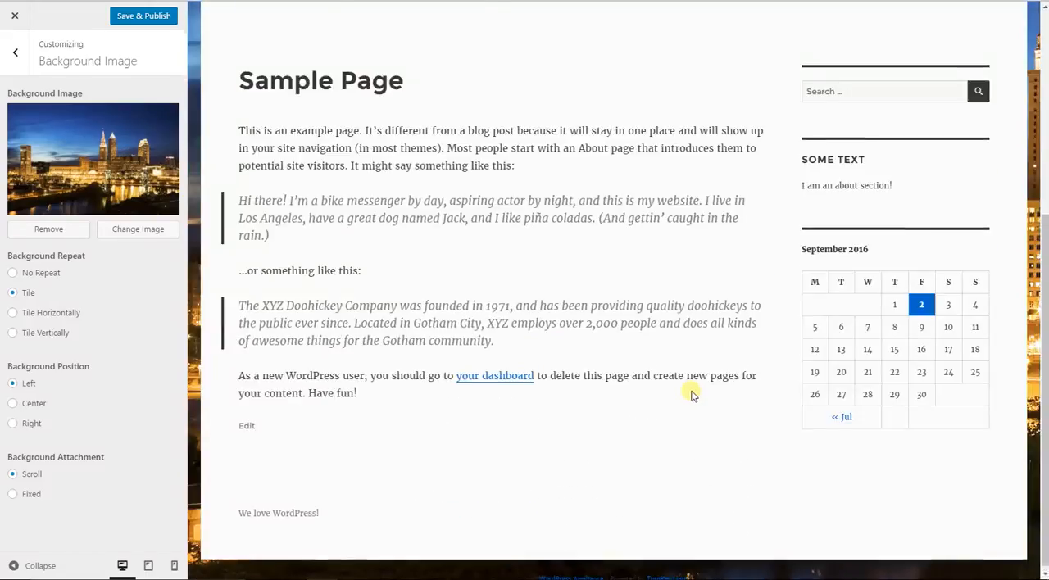
scroll(691, 396, up, 4)
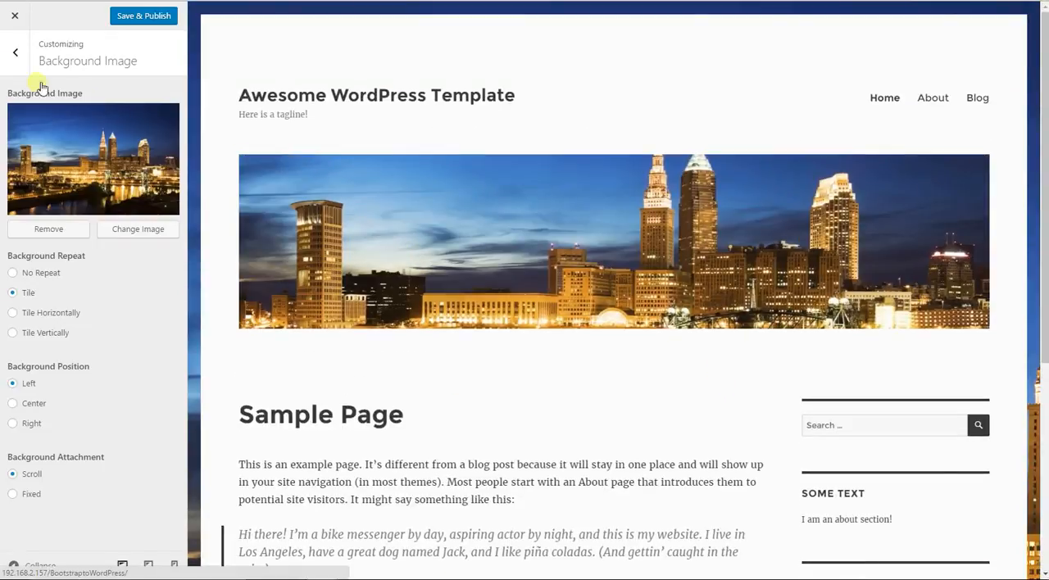
click(15, 54)
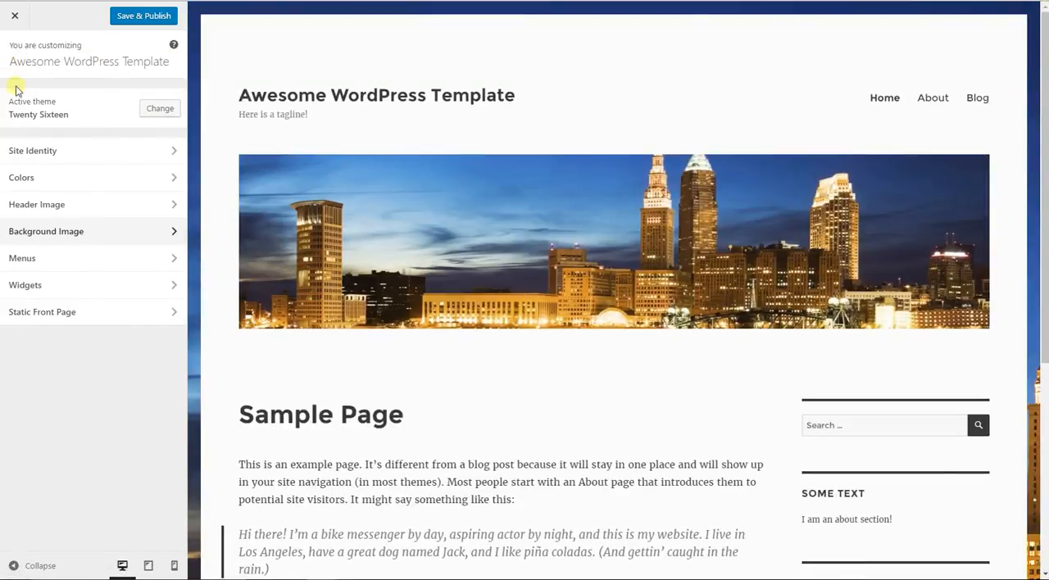
- View the Menus settings with the menu locations and Main Menu, and return to the main customizer sections
click(85, 259)
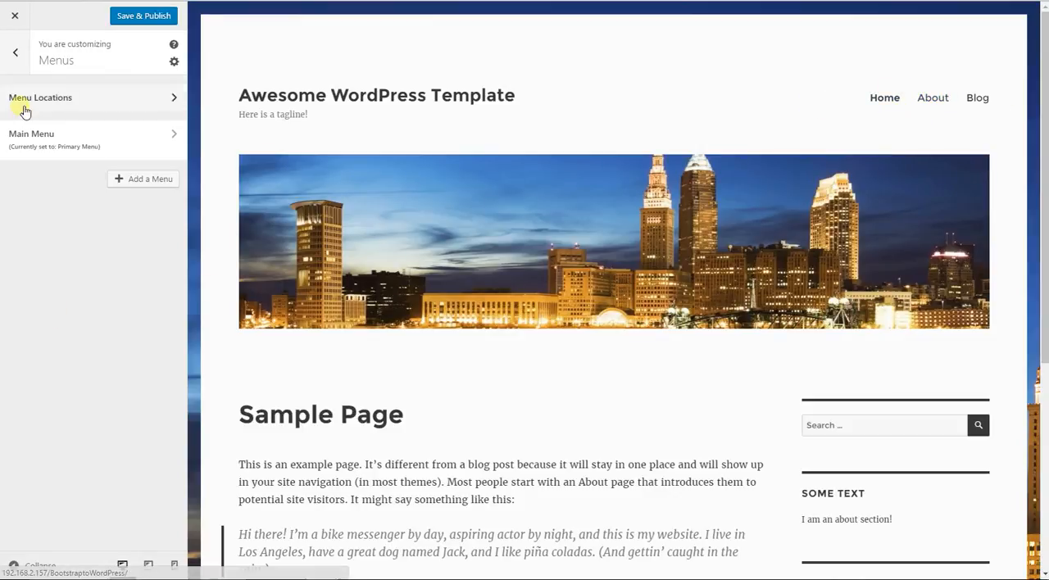
scroll(459, 203, down, 5)
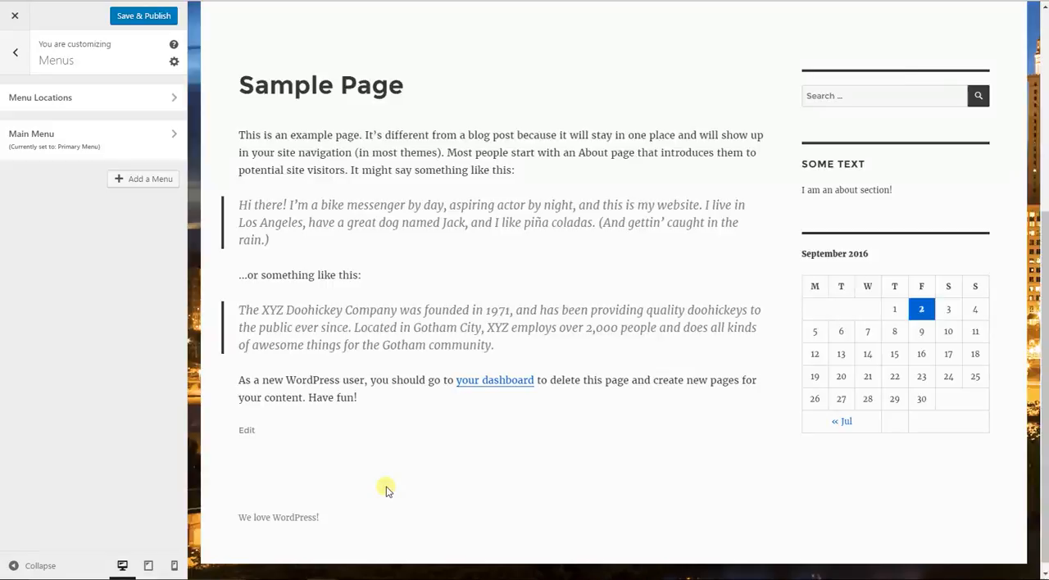
scroll(383, 485, up, 5)
click(16, 54)
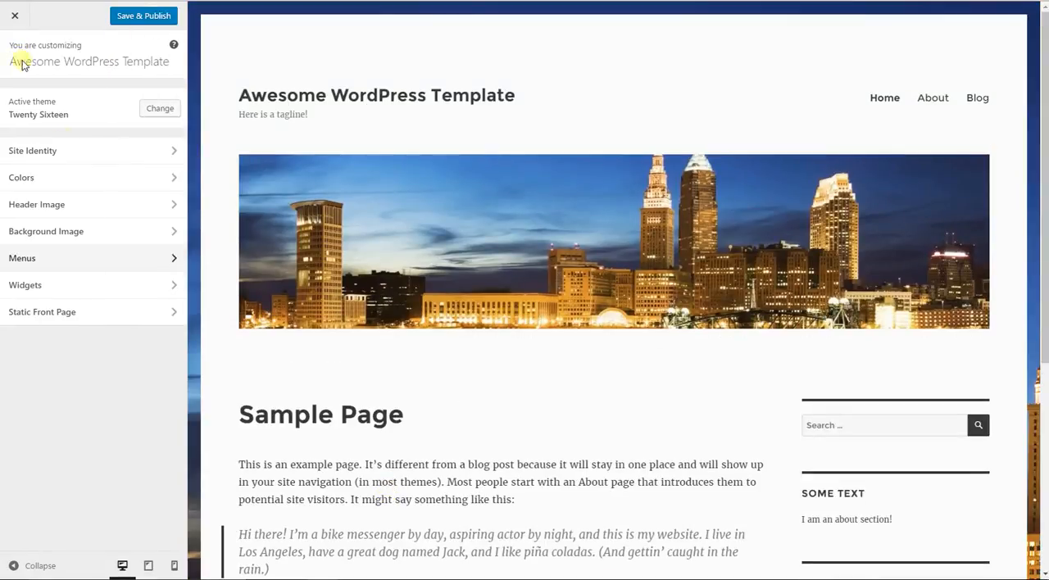
scroll(554, 325, down, 5)
scroll(553, 326, up, 2)
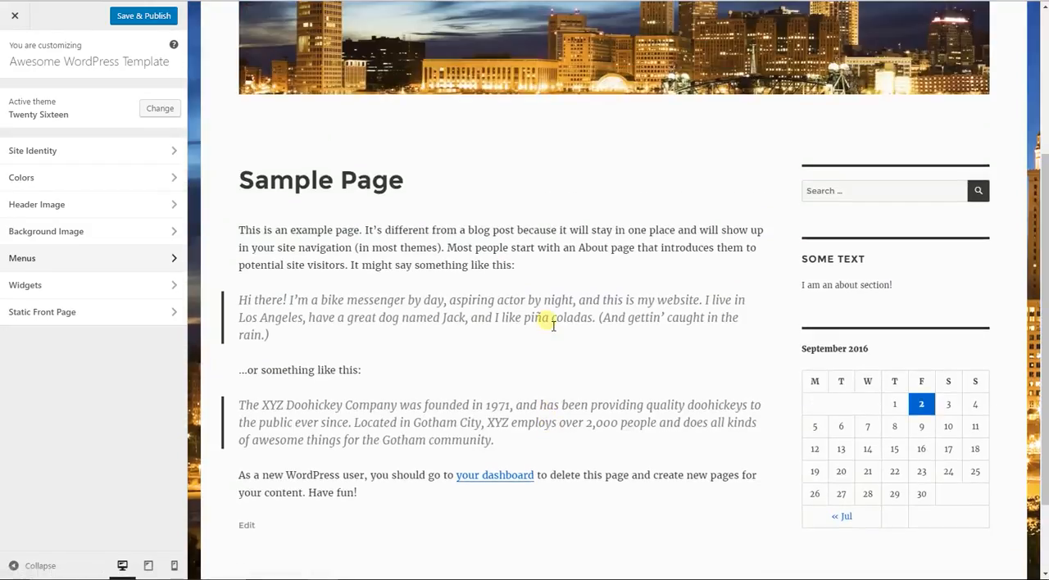
- Open the Widgets settings and examine the search, text and calendar widgets in the page preview's sidebar
click(64, 293)
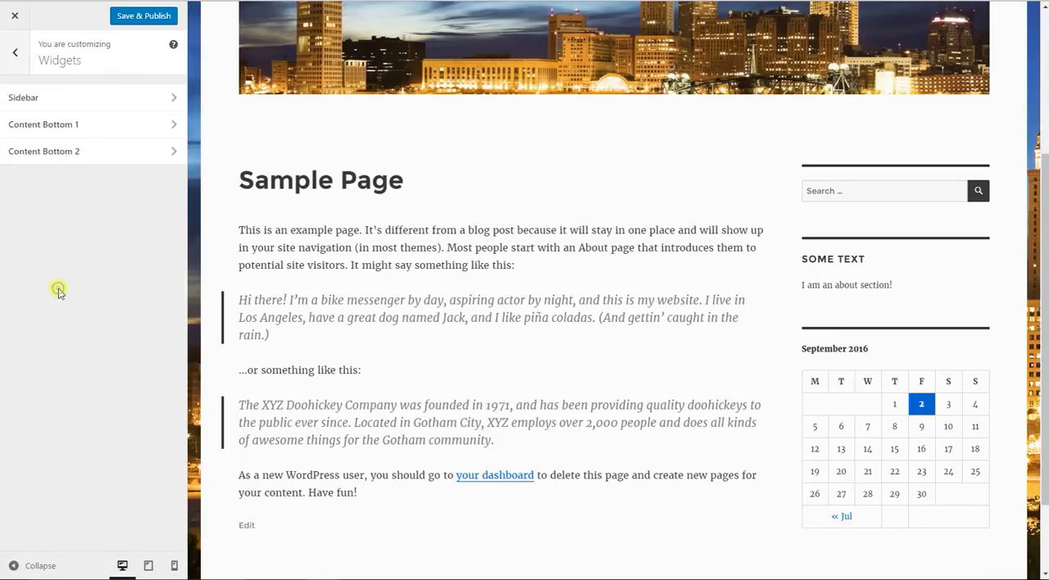
scroll(959, 285, down, 1)
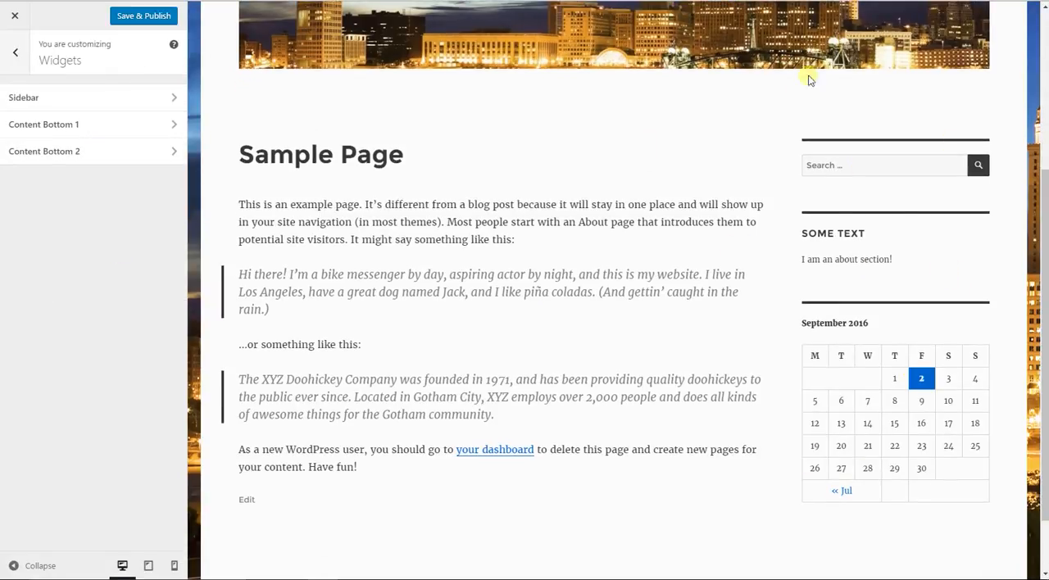
scroll(913, 177, up, 1)
scroll(921, 187, down, 1)
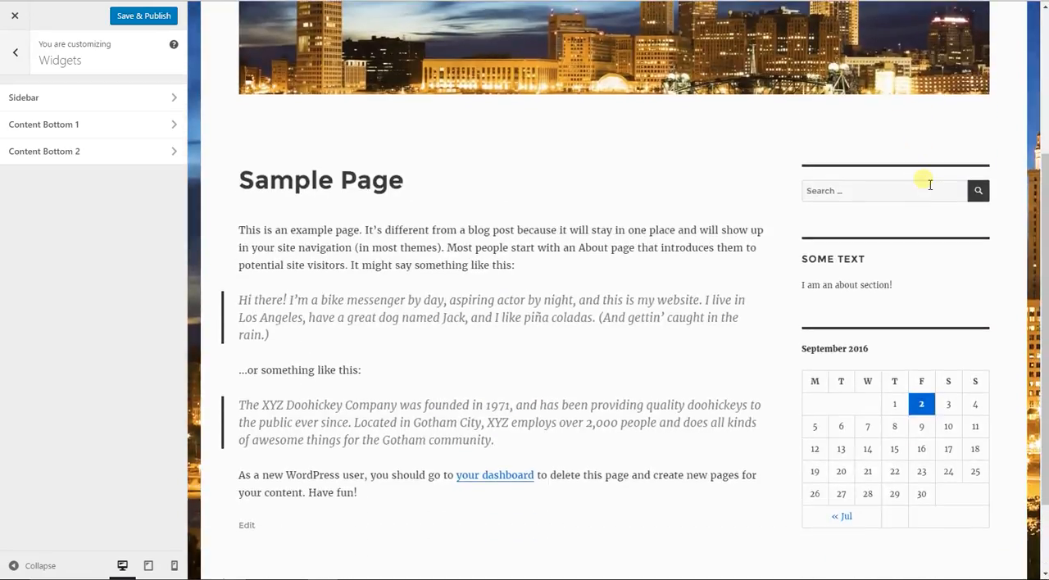
click(841, 167)
drag(904, 259, 799, 237)
click(857, 270)
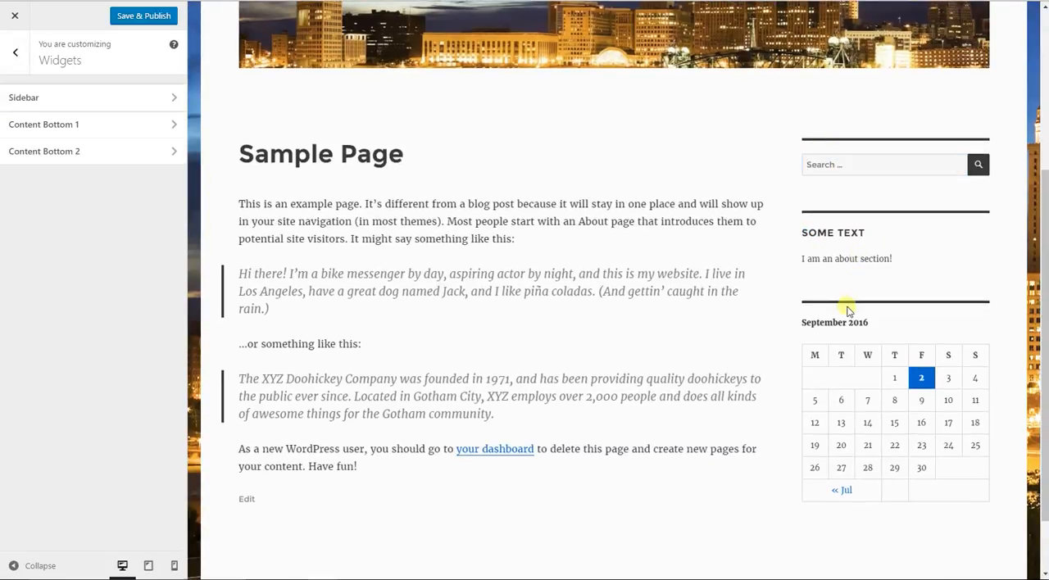
scroll(848, 310, down, 1)
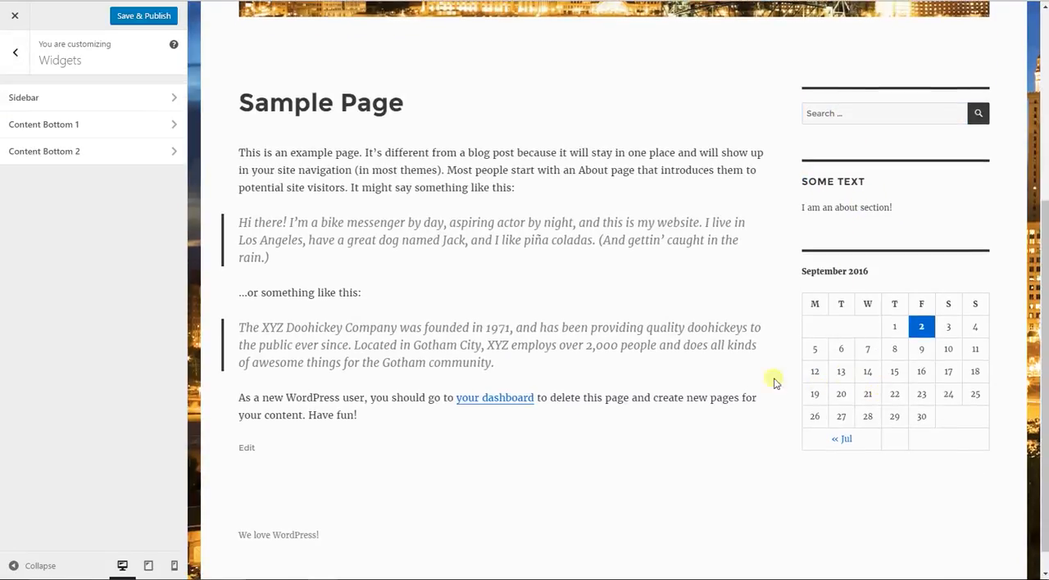
- Open the Sidebar widget area and inspect the Search widget's options and the Text widget's title and content
click(152, 99)
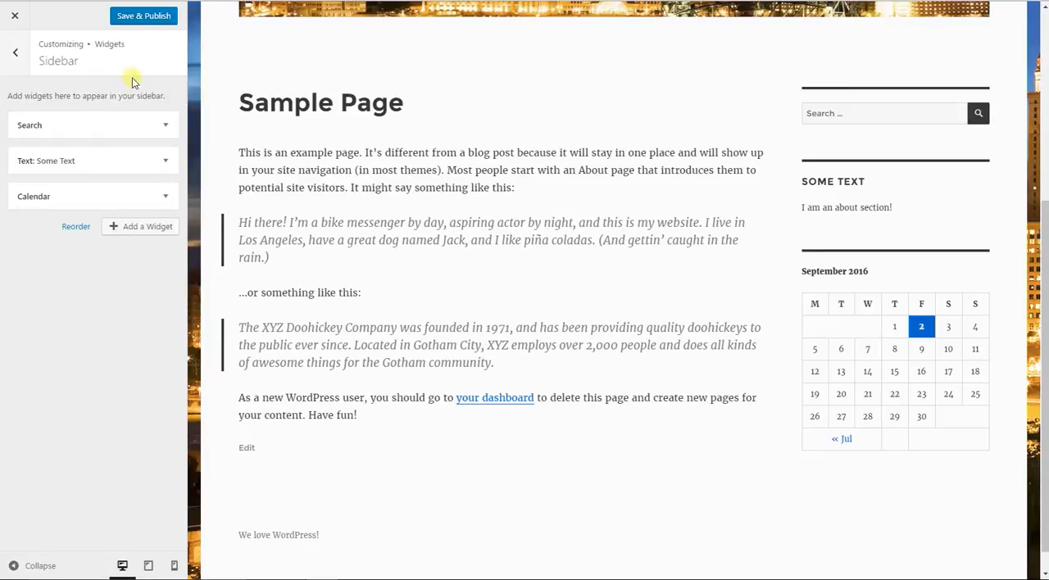
click(165, 127)
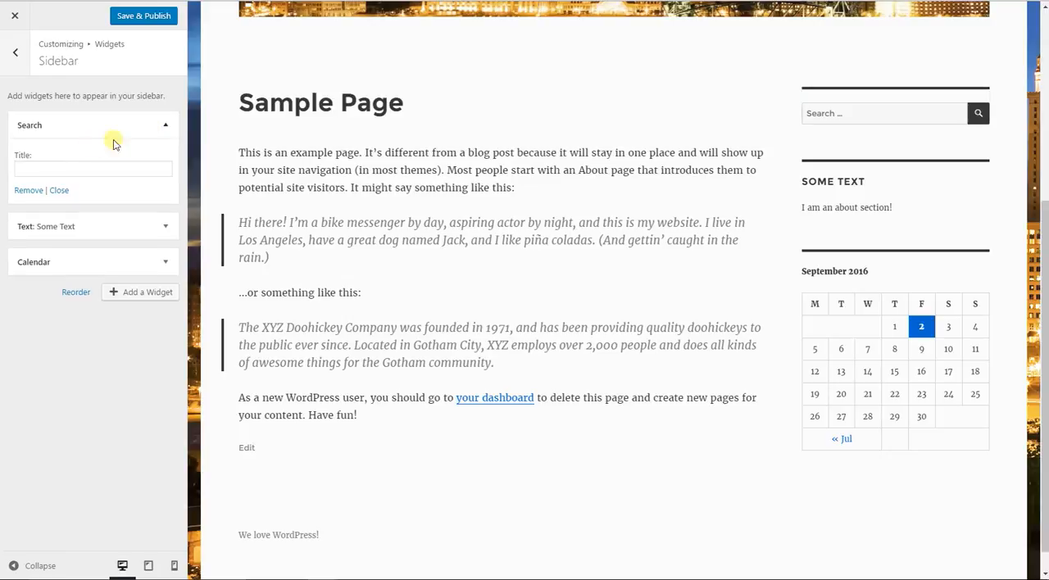
click(164, 227)
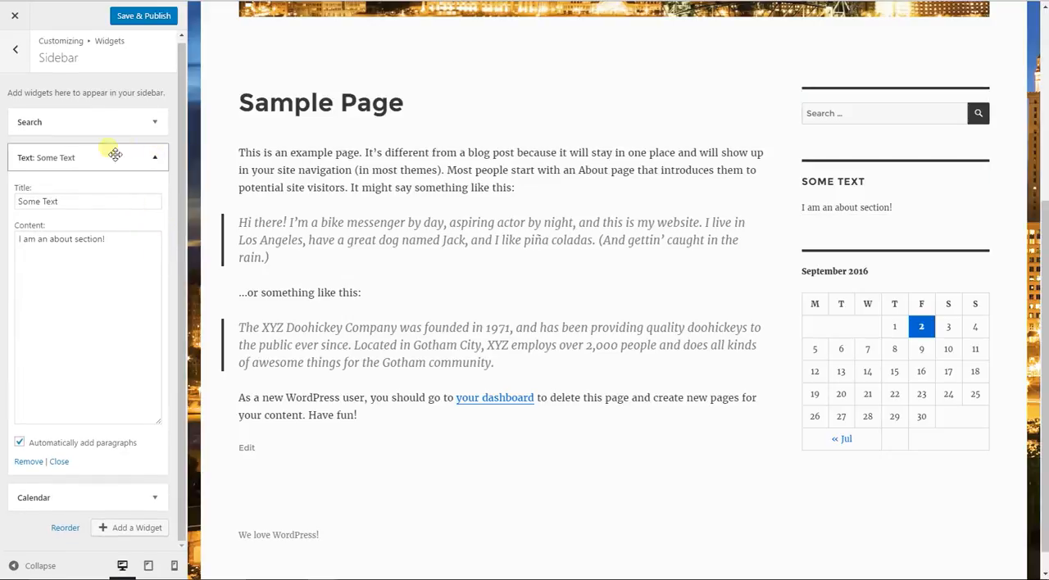
click(71, 205)
drag(77, 210, 7, 210)
click(105, 258)
drag(109, 261, 10, 259)
click(8, 259)
triple_click(143, 265)
click(145, 269)
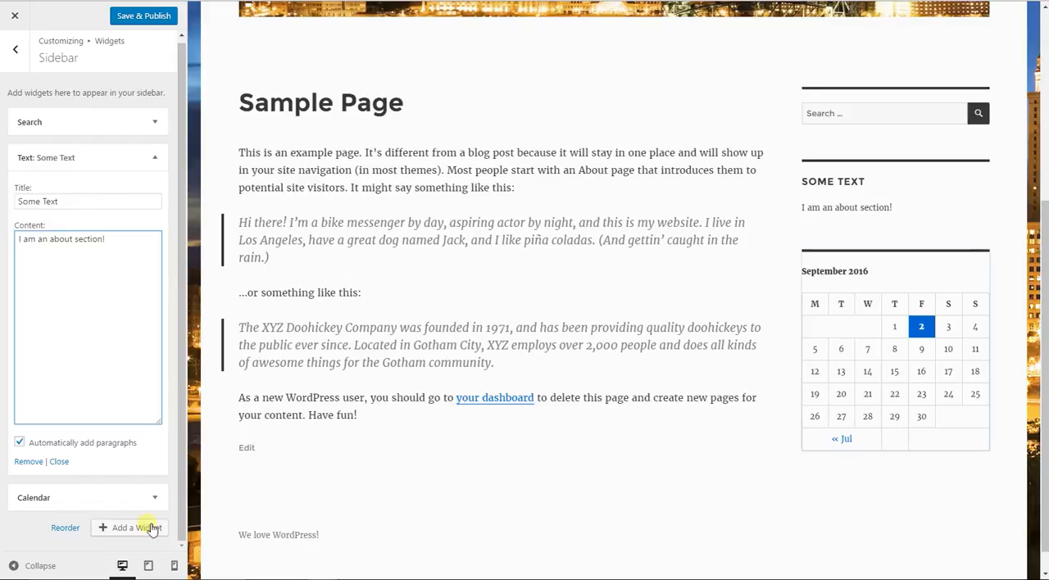
- Inspect the Calendar widget's options, collapse them and leave the Sidebar widget area
click(143, 497)
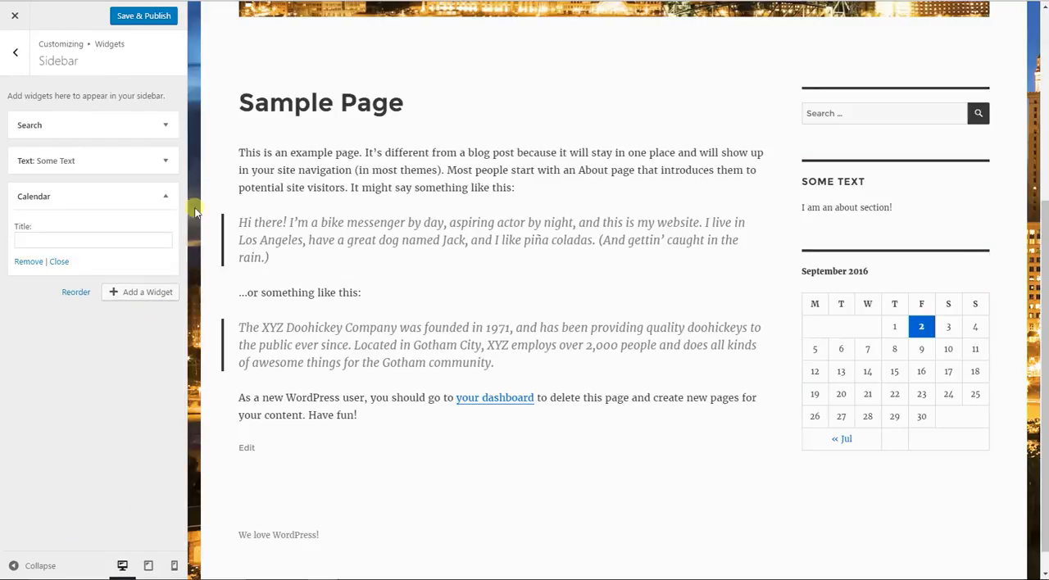
click(168, 196)
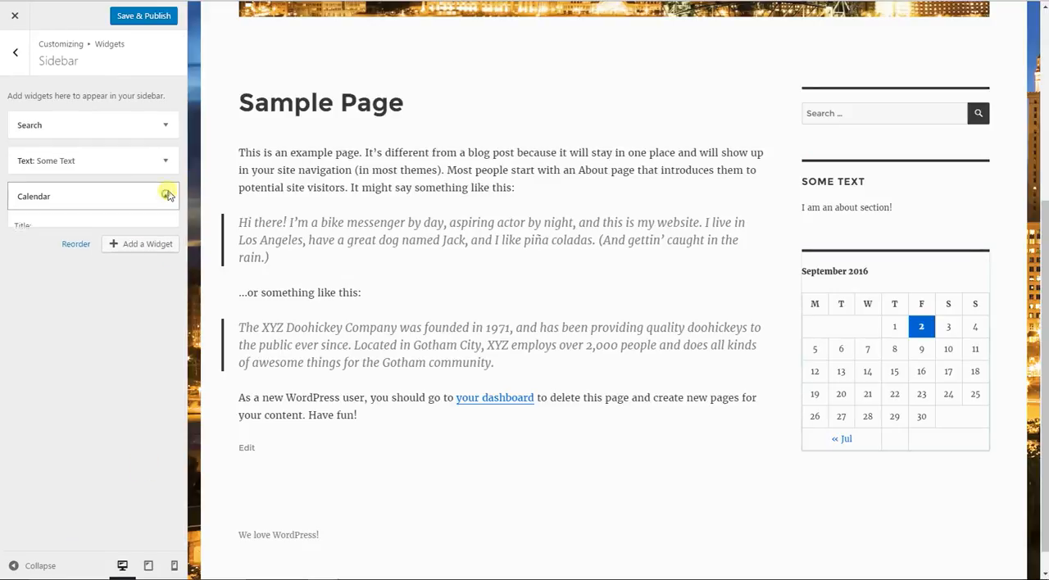
click(10, 57)
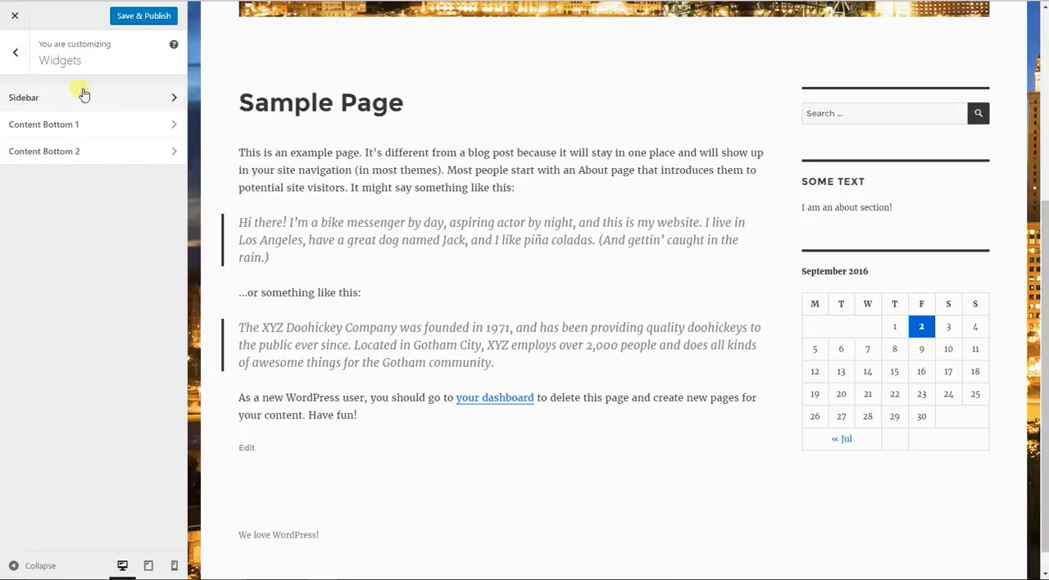
- Add a Pages widget to the Content Bottom 1 area, check it in the page preview and return to the widget areas
click(49, 124)
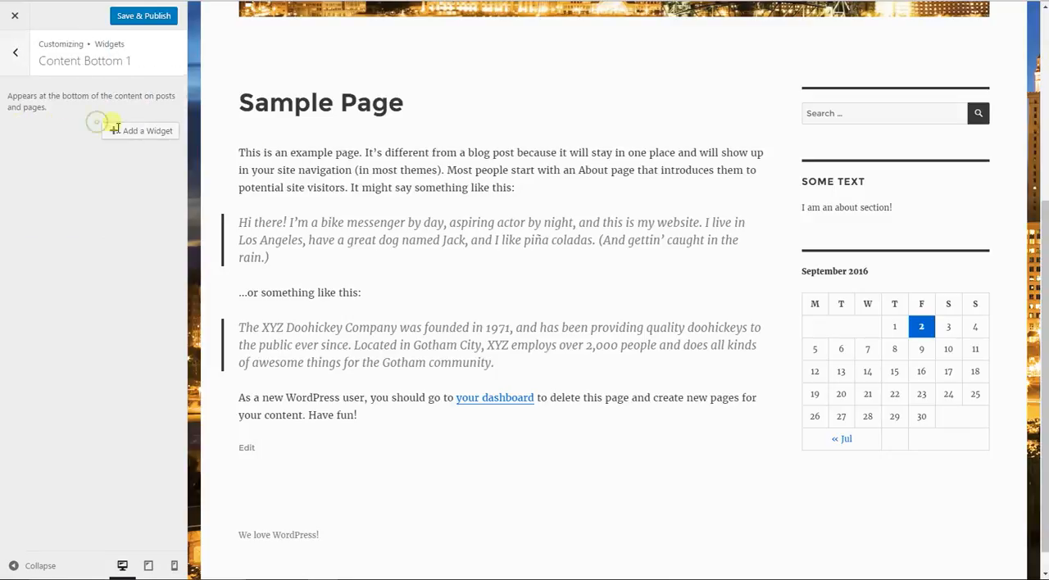
scroll(492, 211, down, 1)
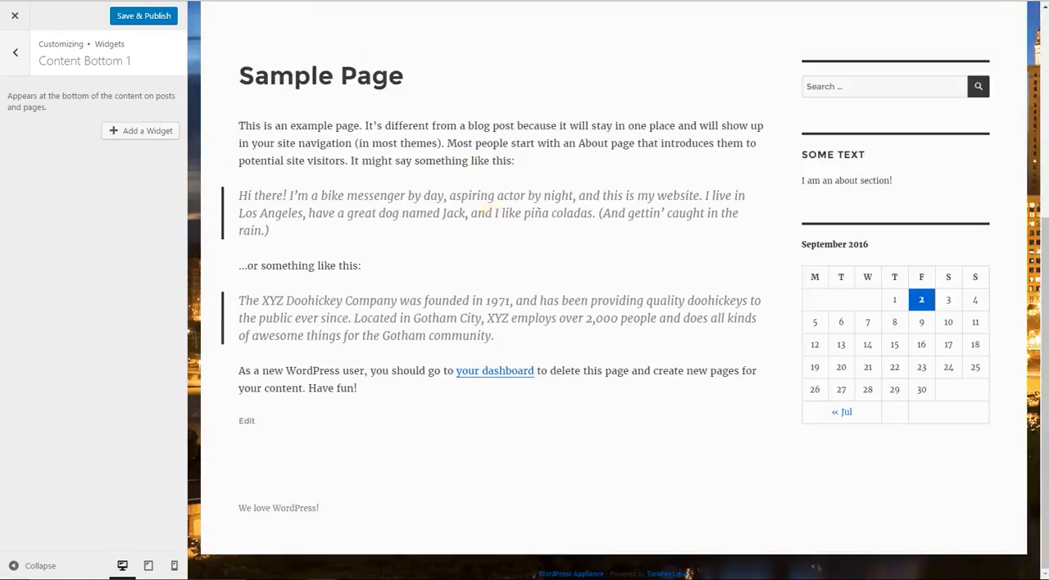
click(137, 132)
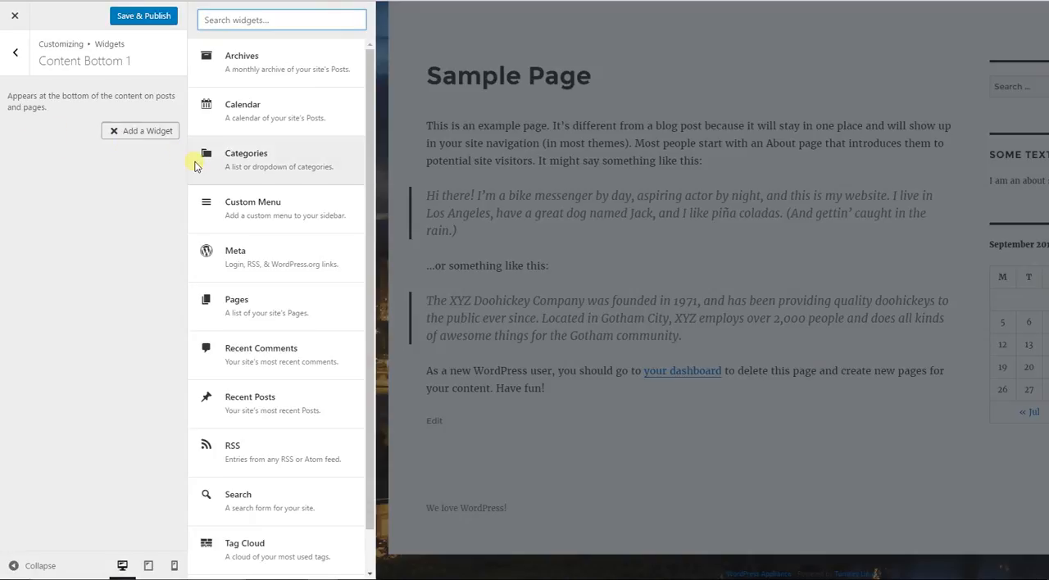
scroll(271, 205, down, 1)
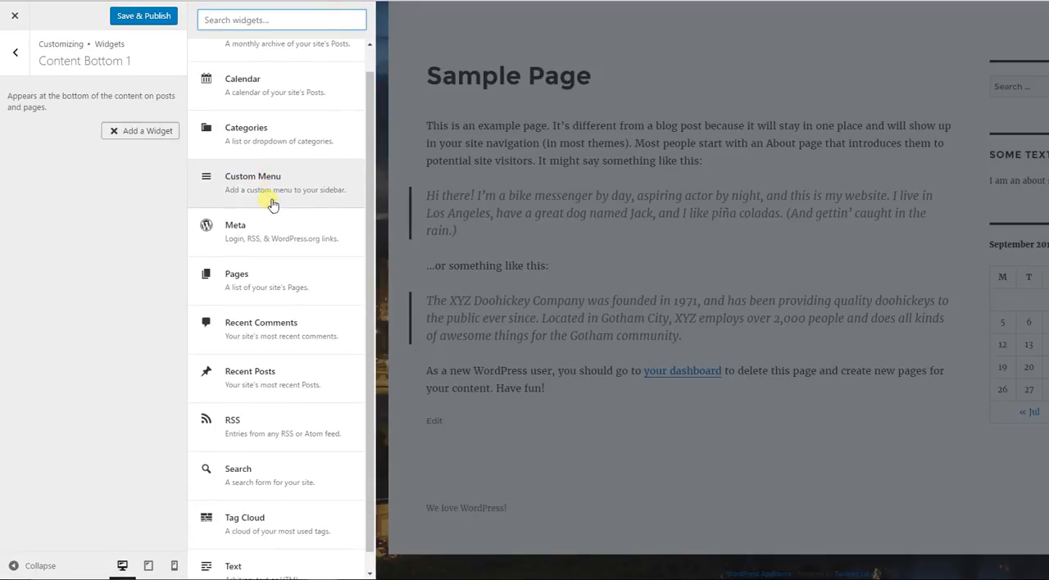
click(299, 275)
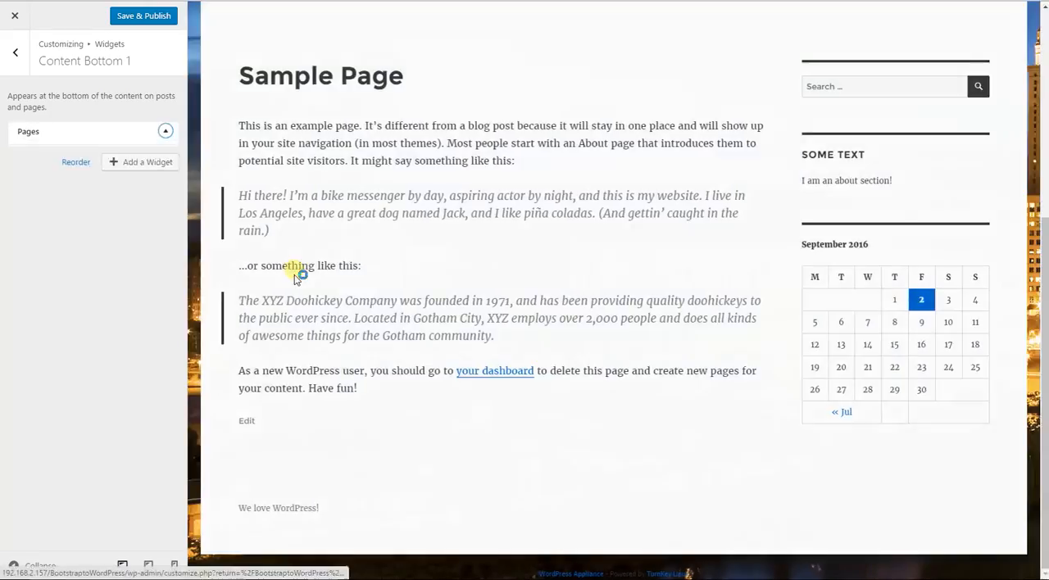
scroll(452, 393, down, 3)
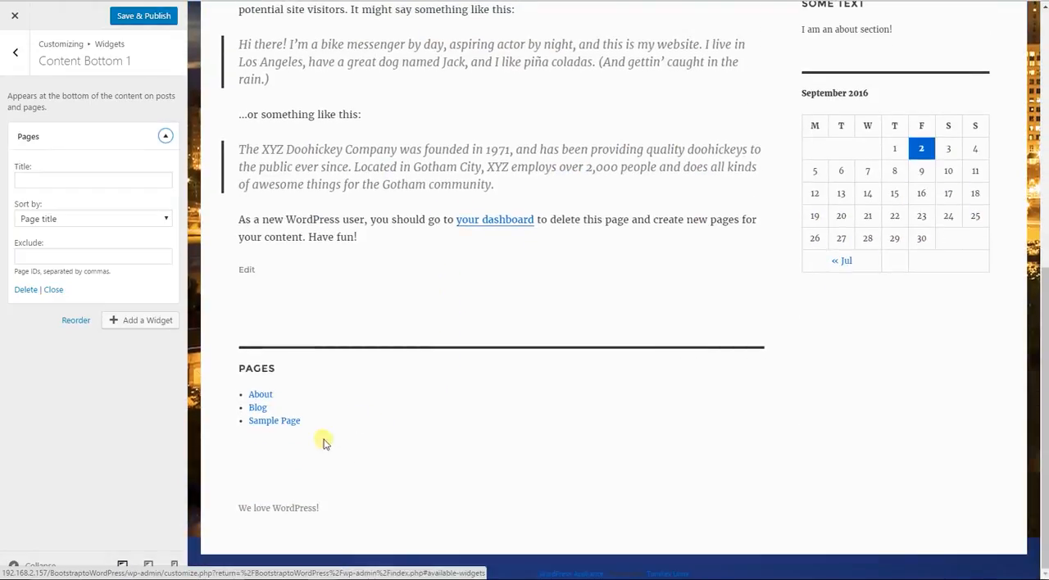
drag(336, 451, 248, 447)
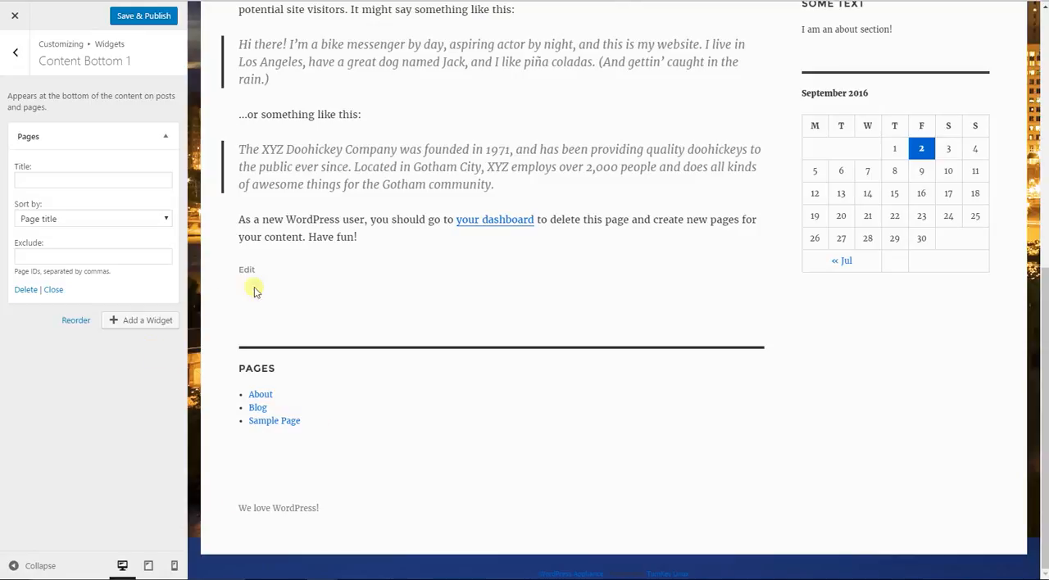
scroll(312, 350, up, 3)
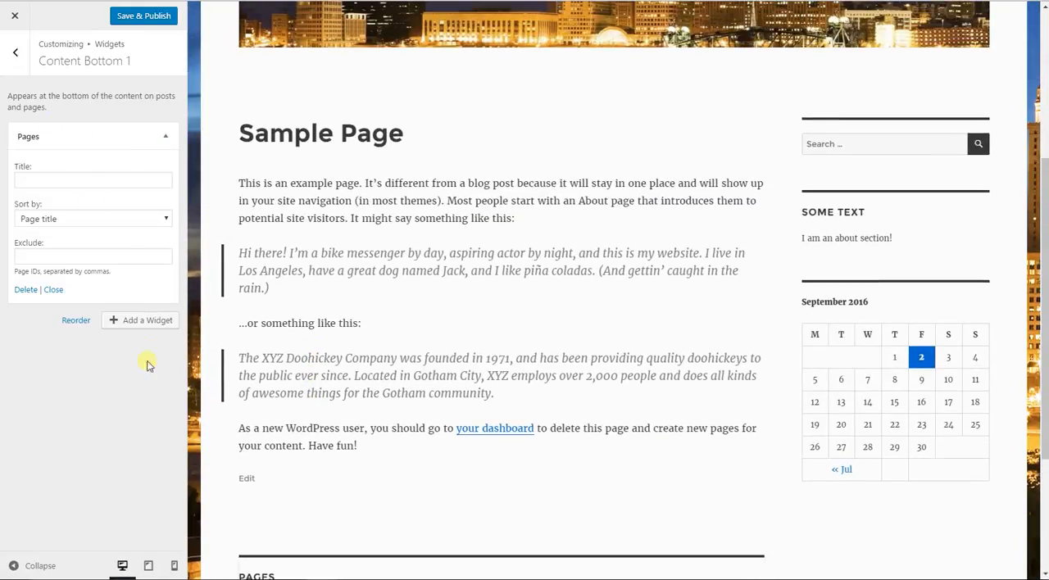
click(16, 54)
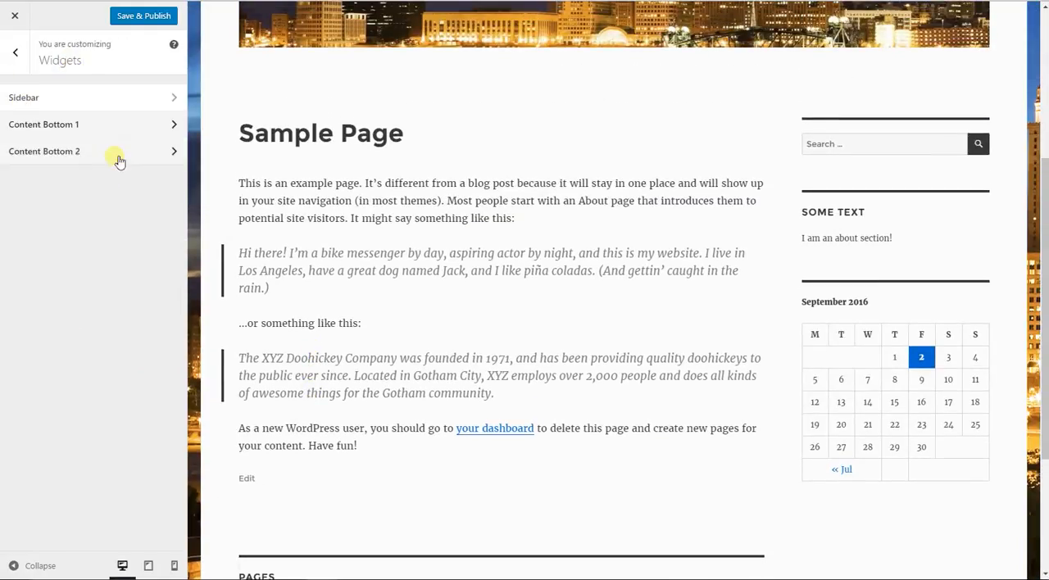
- Add a Text widget to the Content Bottom 2 area with the title "About" and the content "About text"
click(114, 155)
click(131, 131)
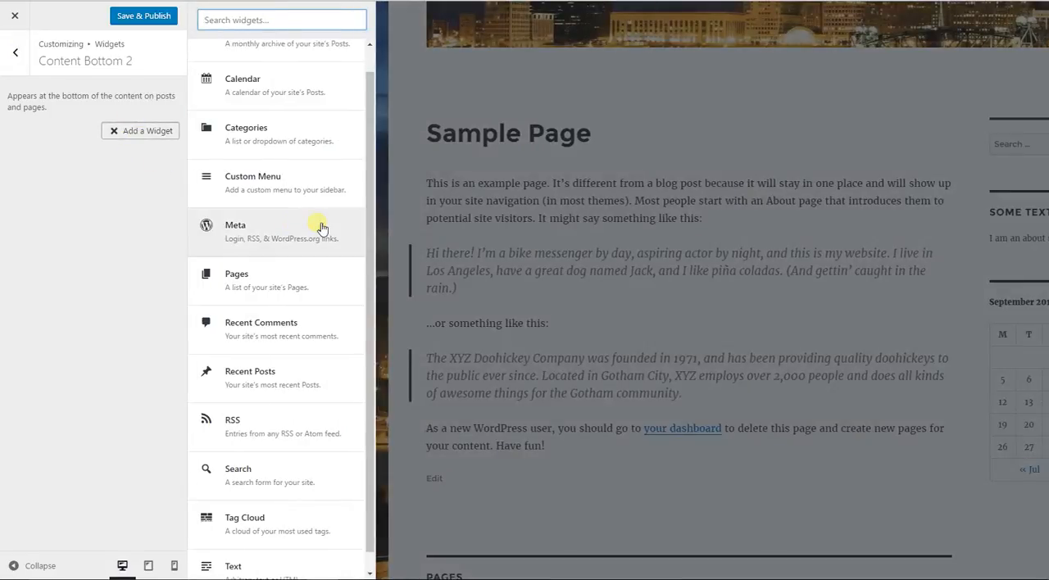
scroll(254, 135, down, 1)
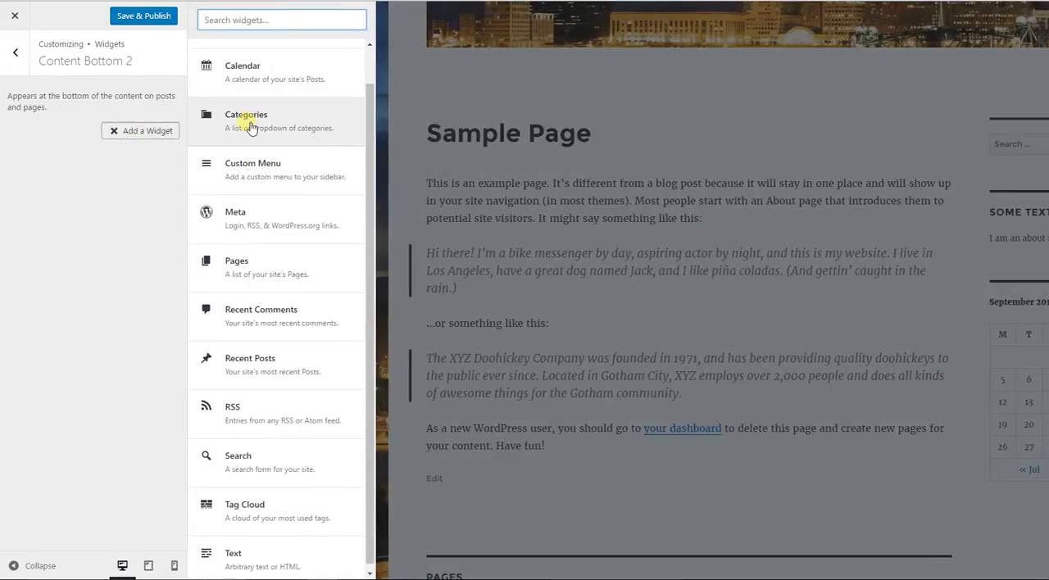
click(293, 562)
click(48, 178)
text(About)
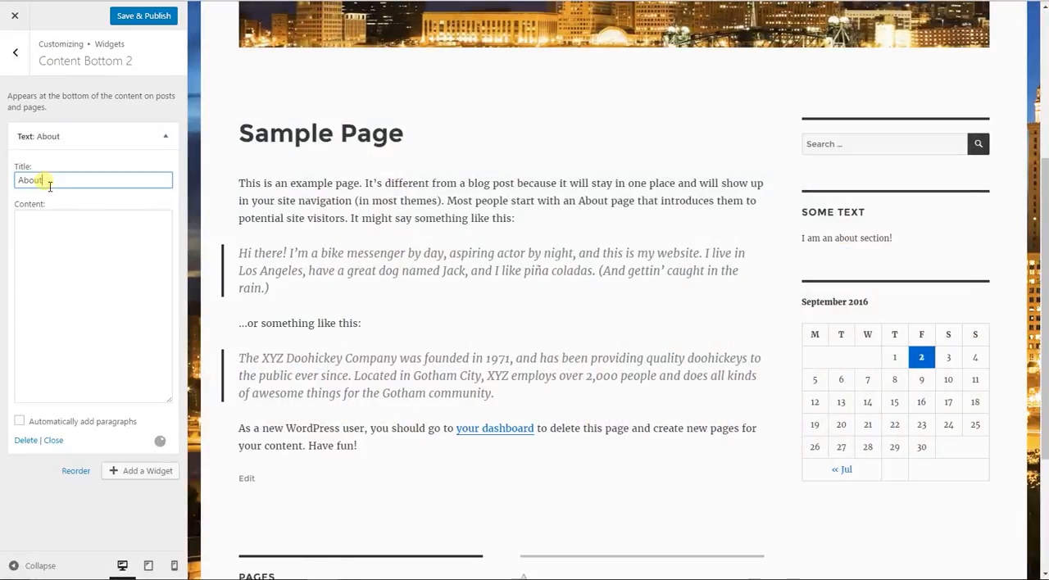
click(49, 281)
text(About text)
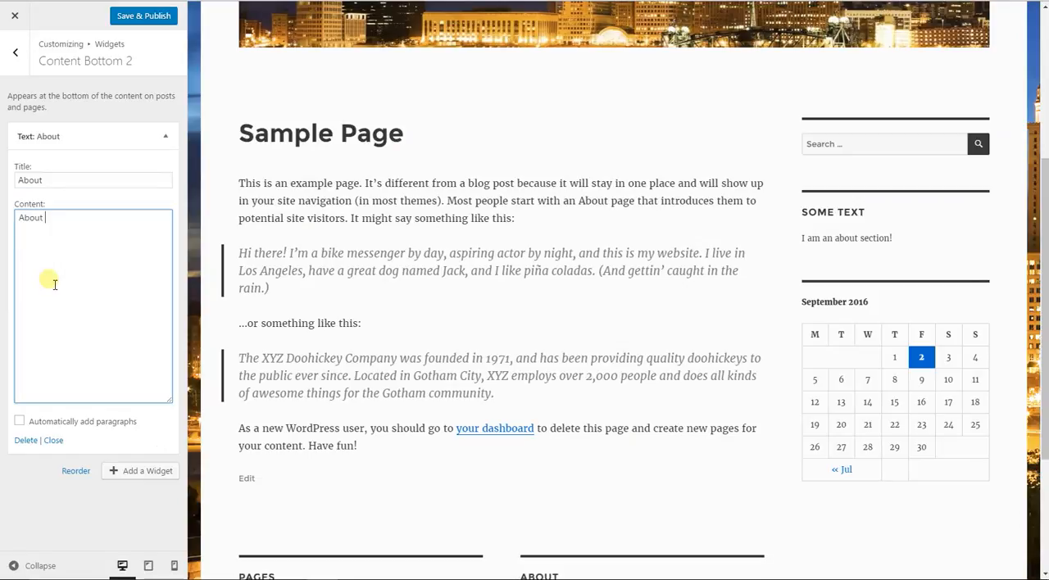
text(!)
- Complete the Text widget's content as "About text!", check it in the page preview and open the Static Front Page settings
scroll(443, 300, down, 3)
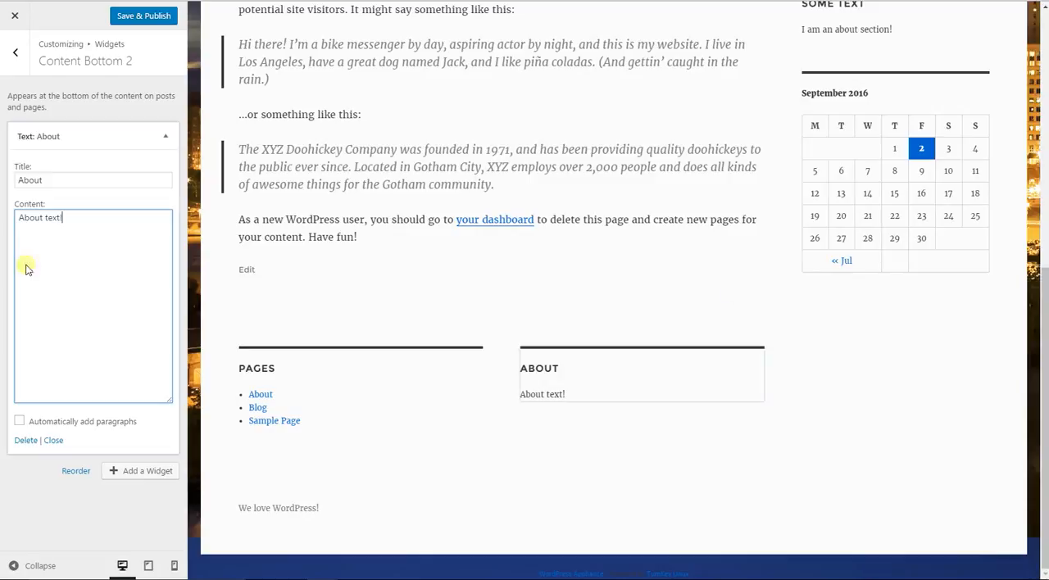
scroll(527, 402, up, 10)
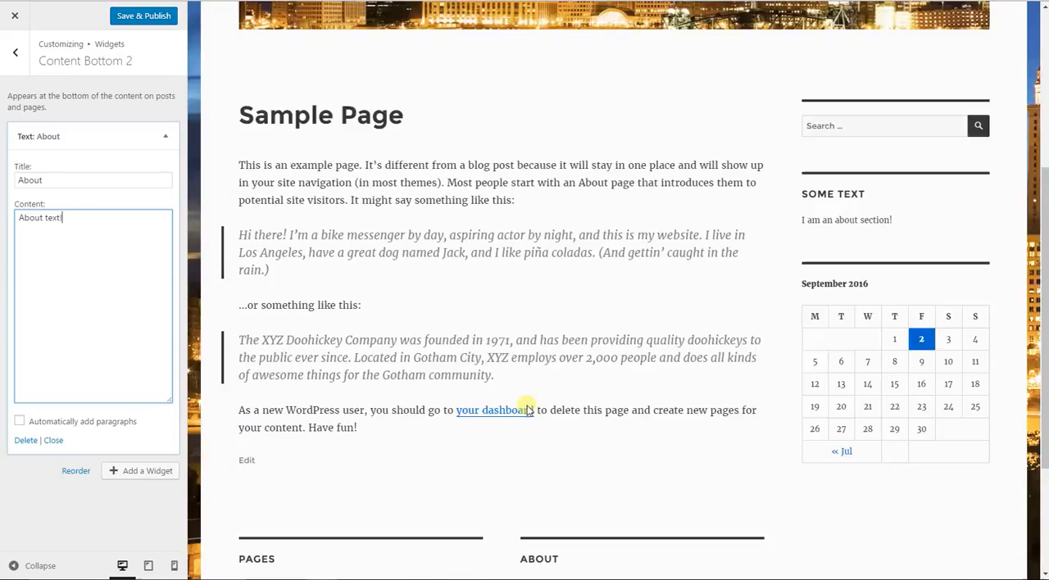
click(4, 52)
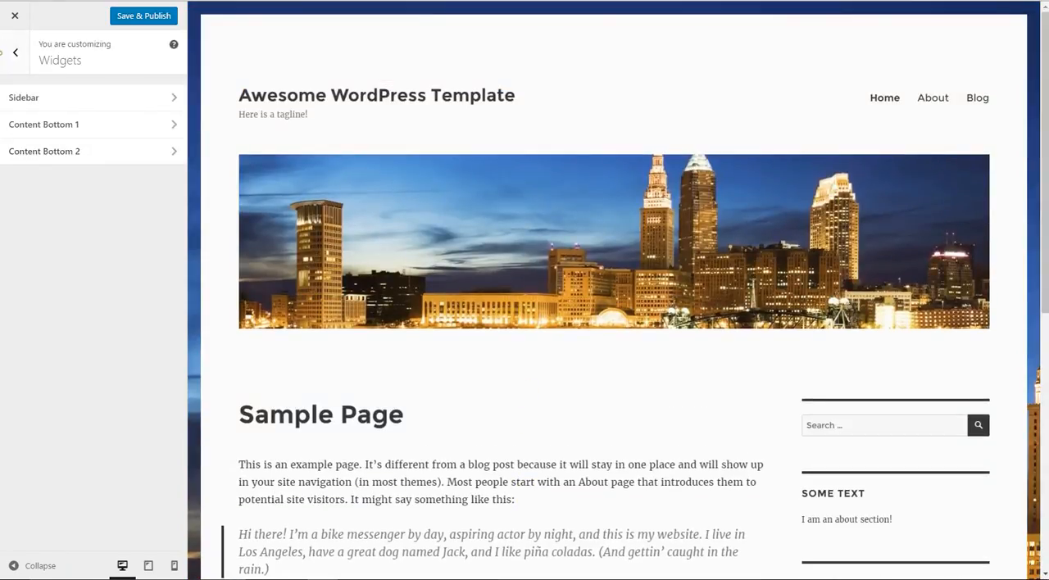
click(10, 53)
click(114, 320)
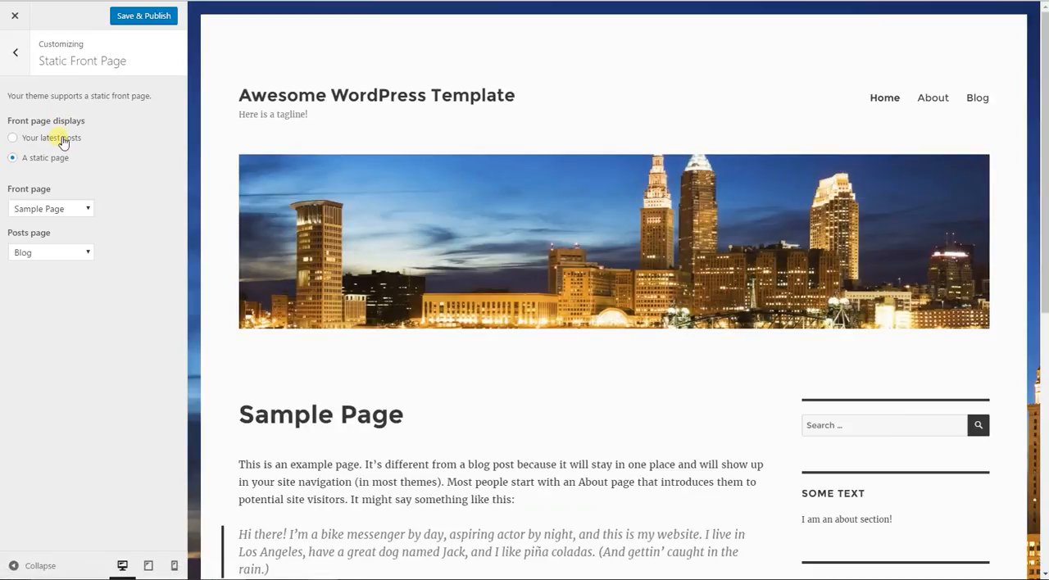
- Try showing the latest posts on the front page, review them in the preview and switch back to a static page
click(72, 140)
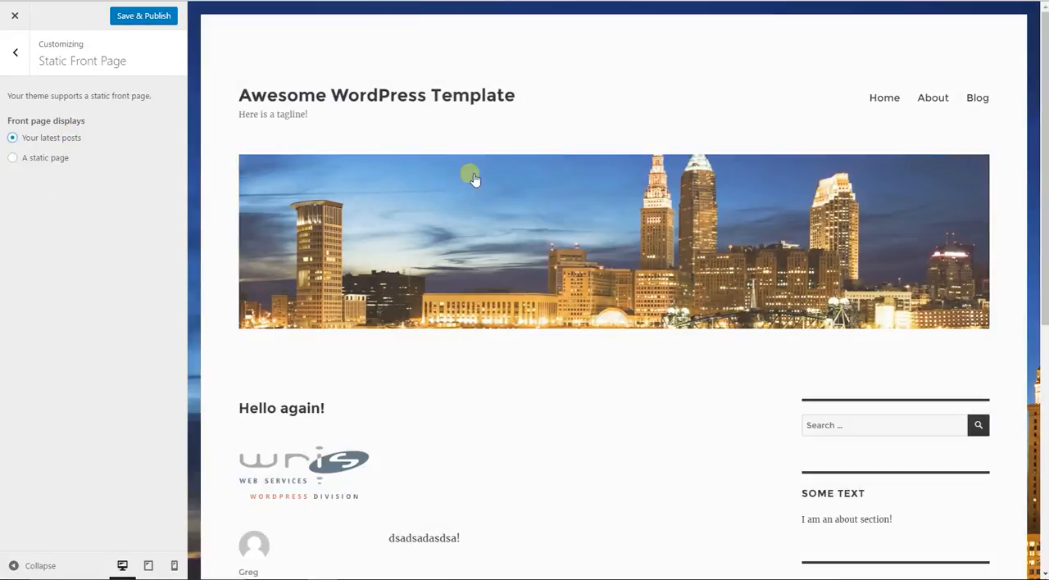
scroll(483, 316, down, 6)
scroll(485, 318, up, 6)
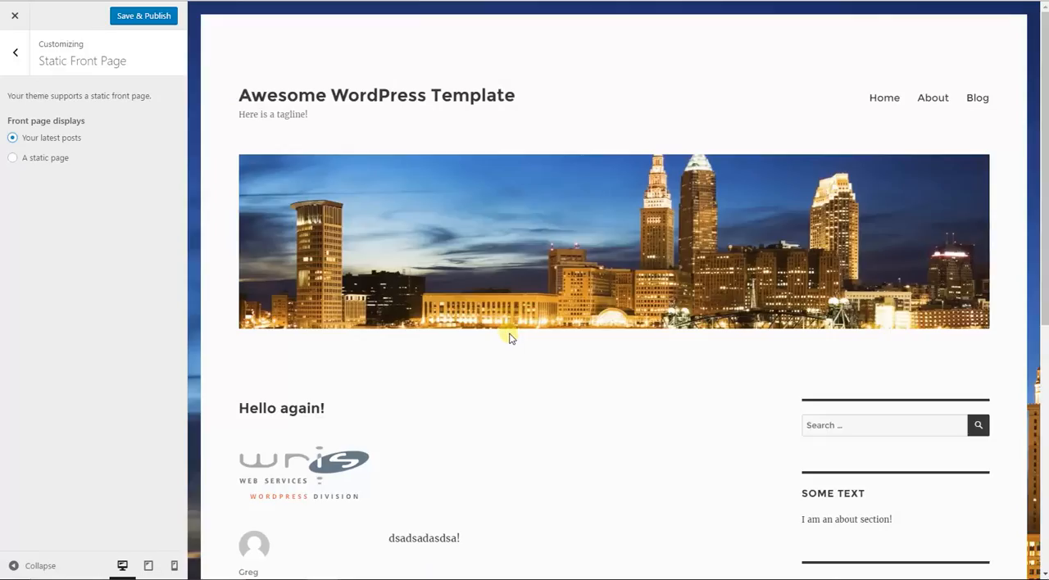
scroll(509, 337, down, 5)
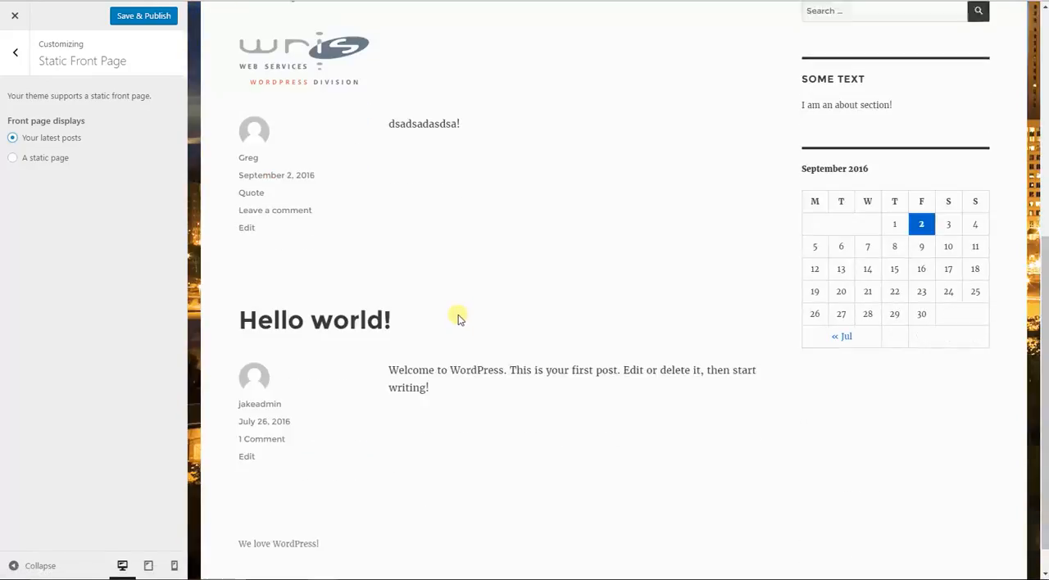
drag(467, 348, 176, 236)
click(445, 367)
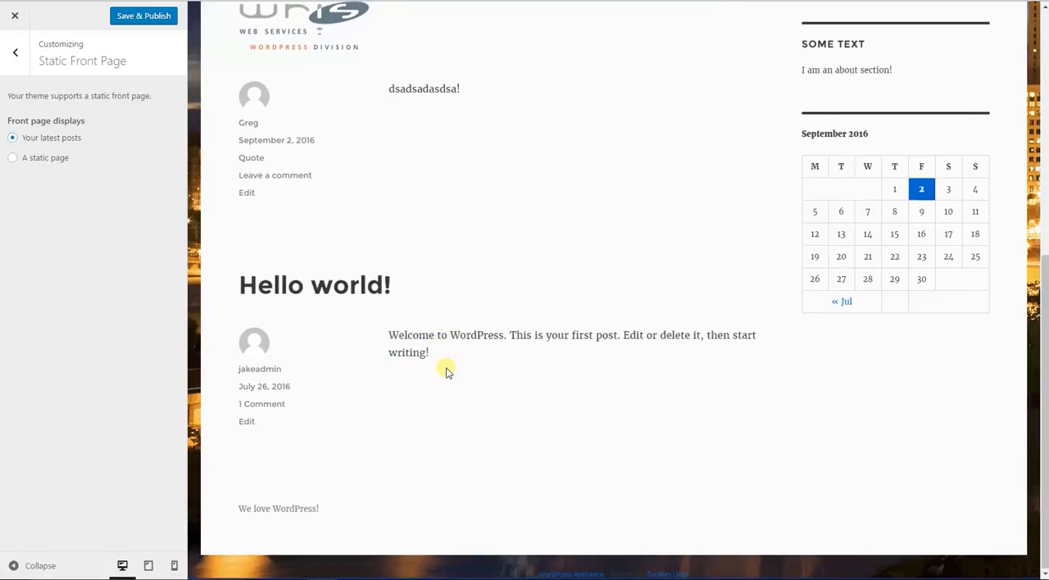
scroll(445, 367, up, 5)
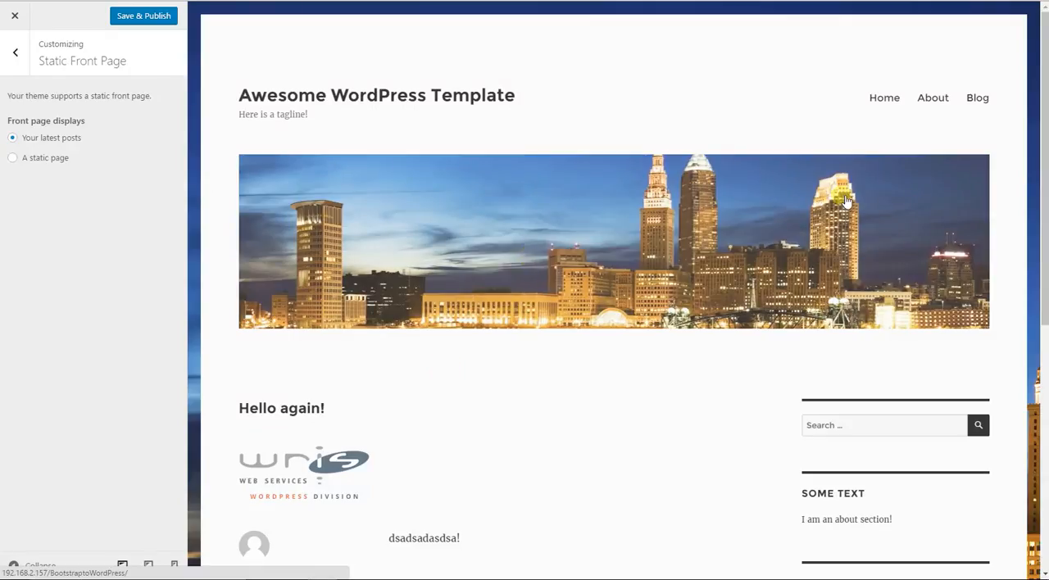
click(32, 163)
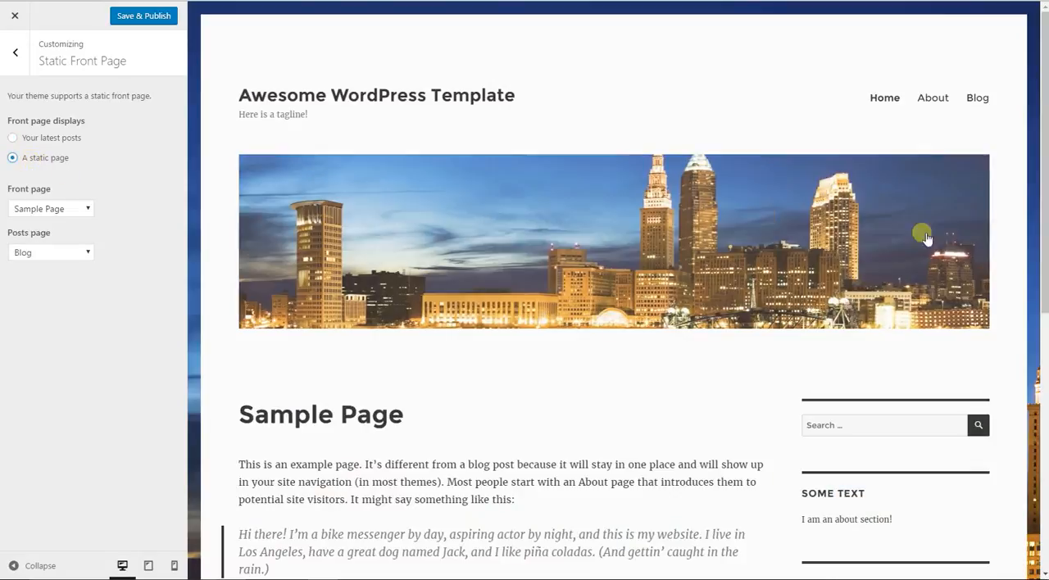
- Try About as the static front page, restore Sample Page and reselect Blog as the posts page
click(28, 212)
click(39, 238)
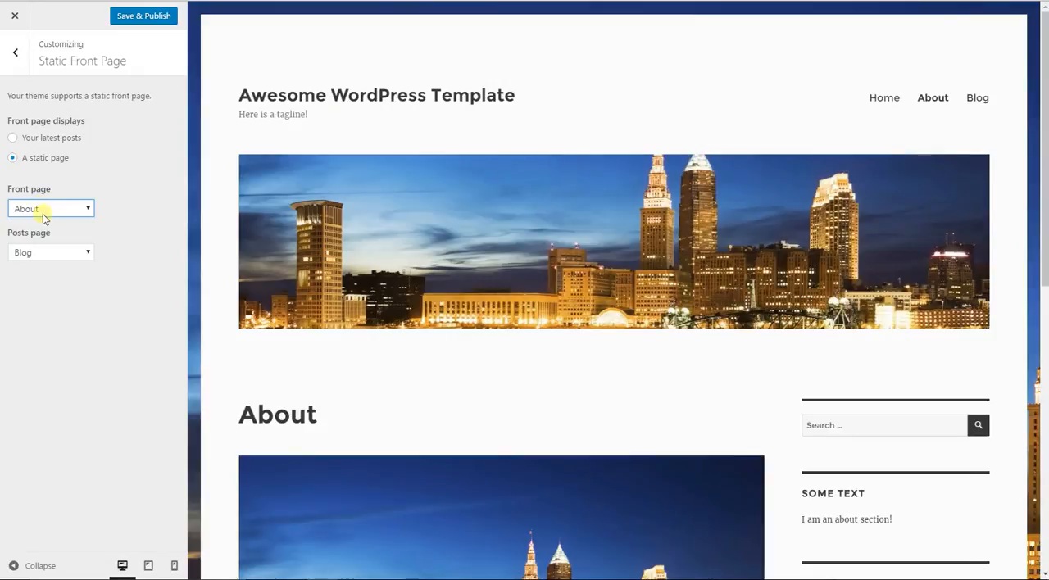
click(43, 212)
click(45, 260)
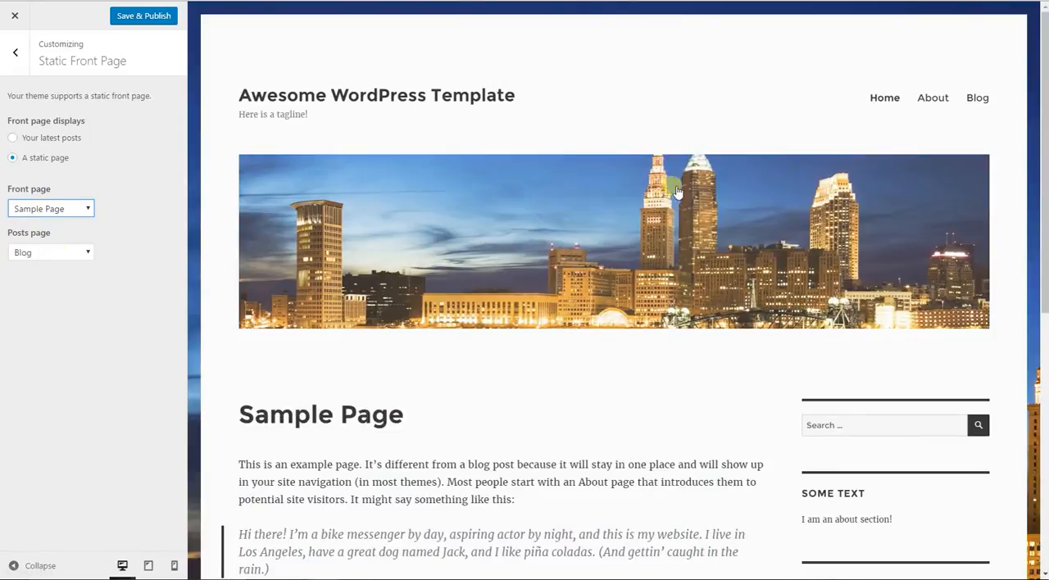
click(56, 253)
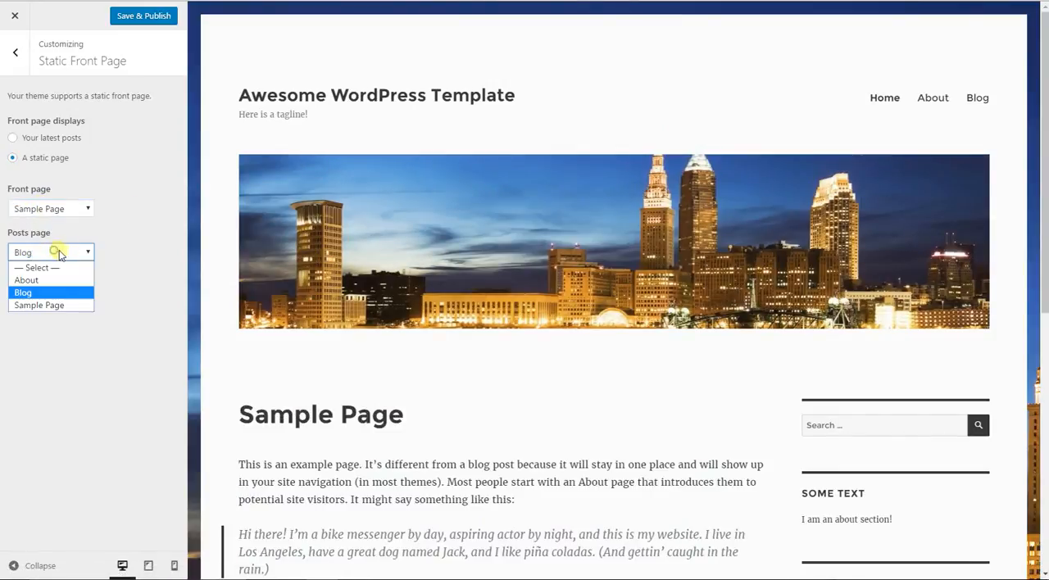
click(64, 294)
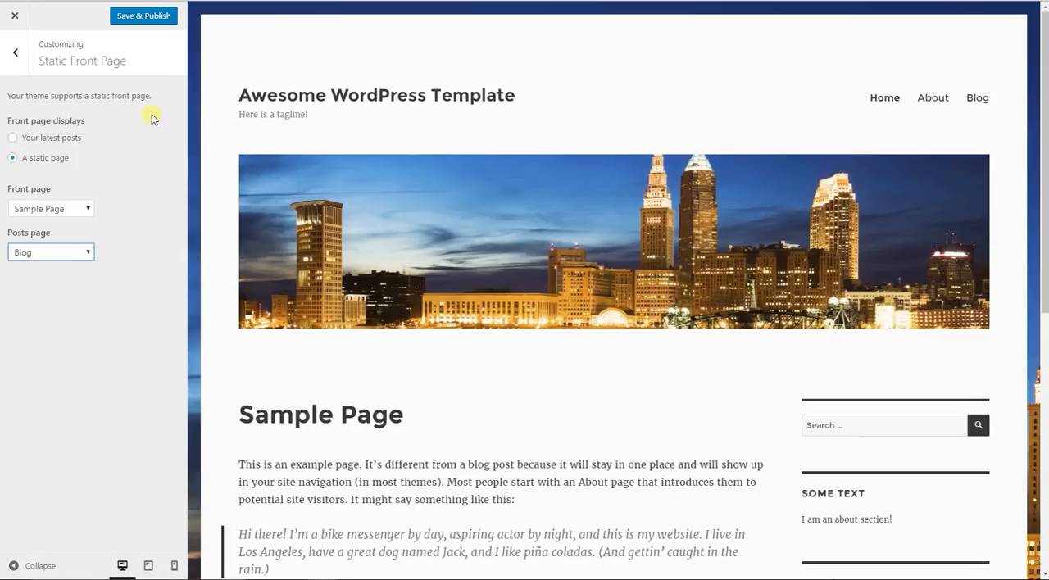
- Review the customized front page from header to bottom widgets, in the preview and on the live site
scroll(239, 164, down, 6)
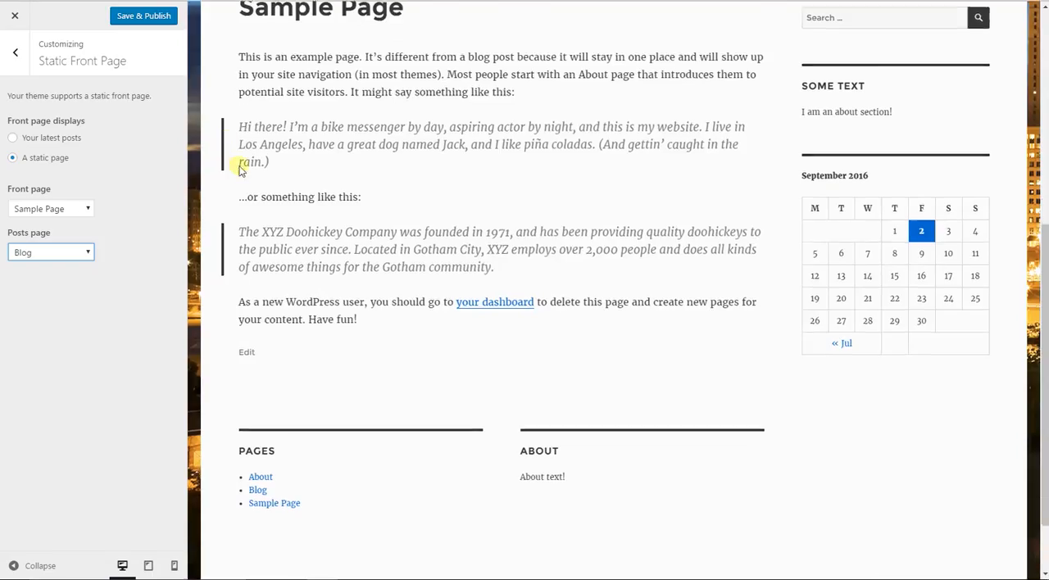
scroll(263, 177, up, 5)
scroll(282, 187, down, 2)
scroll(283, 204, up, 3)
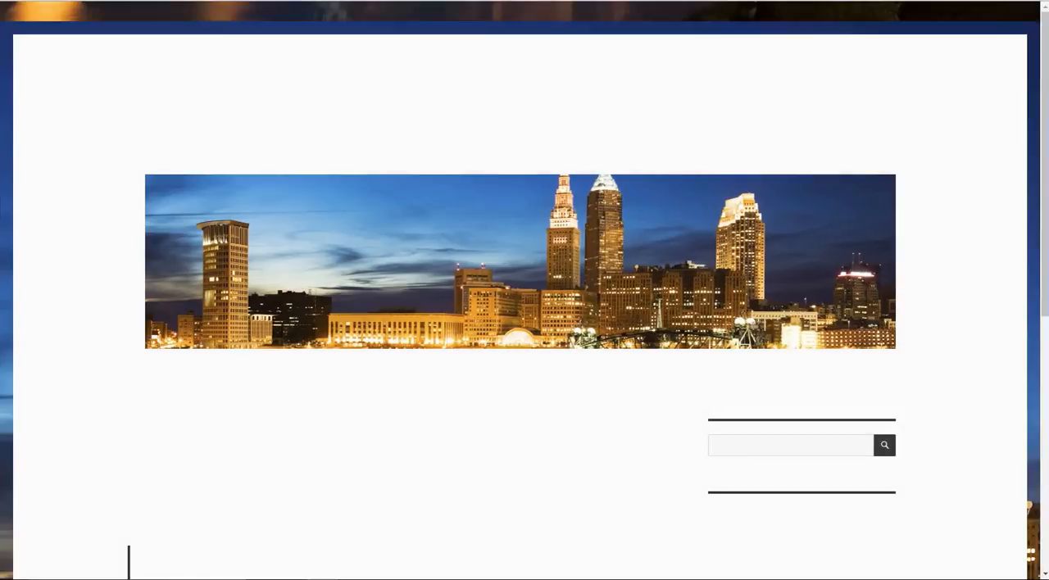
scroll(166, 208, down, 3)
scroll(189, 229, down, 2)
scroll(246, 271, up, 5)
scroll(335, 321, down, 3)
scroll(335, 336, up, 3)
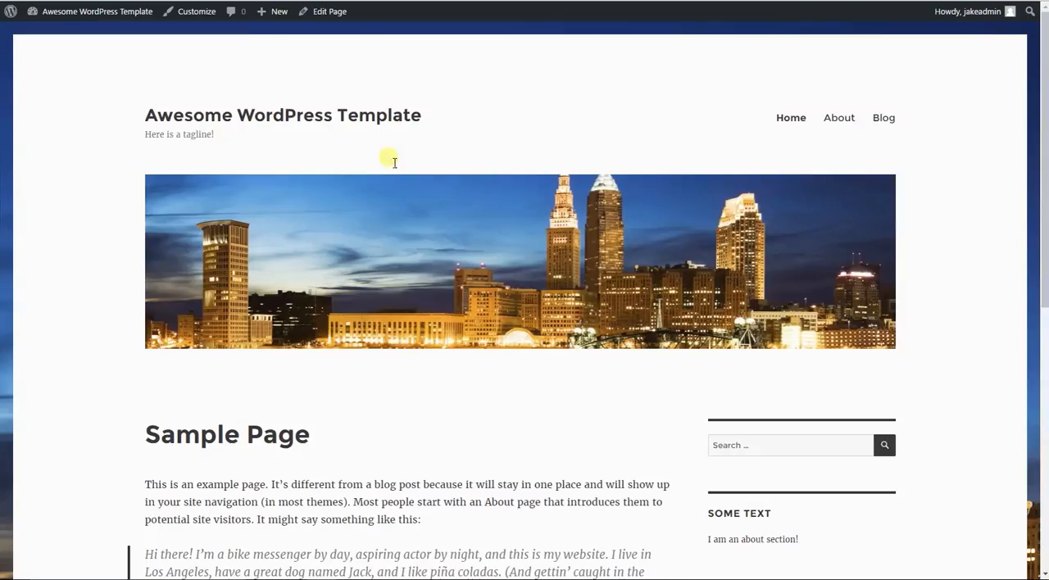